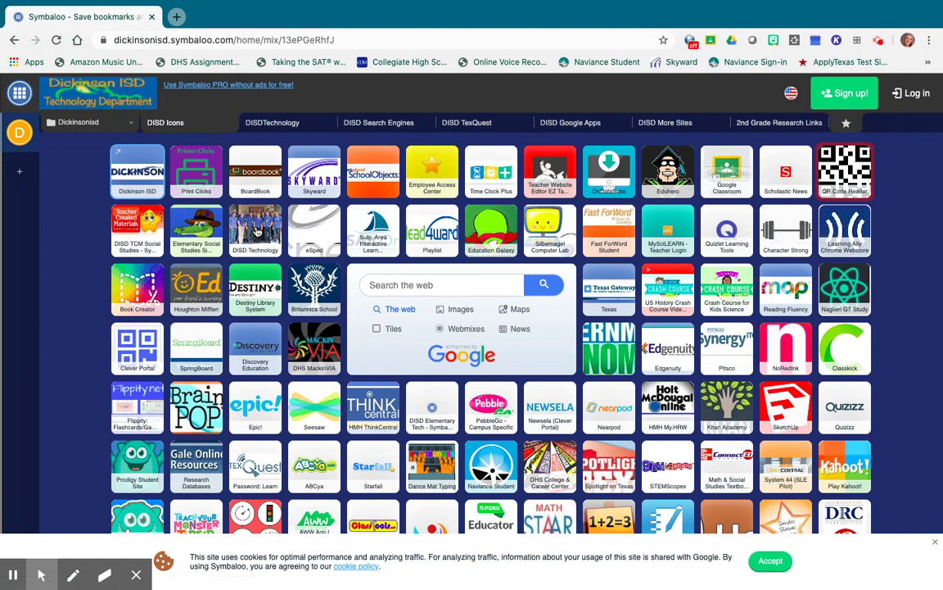
# Step: Open dickinsonisd.org in a new tab from the Dickinson ISD tile on Symbaloo
pyautogui.click(489, 477)
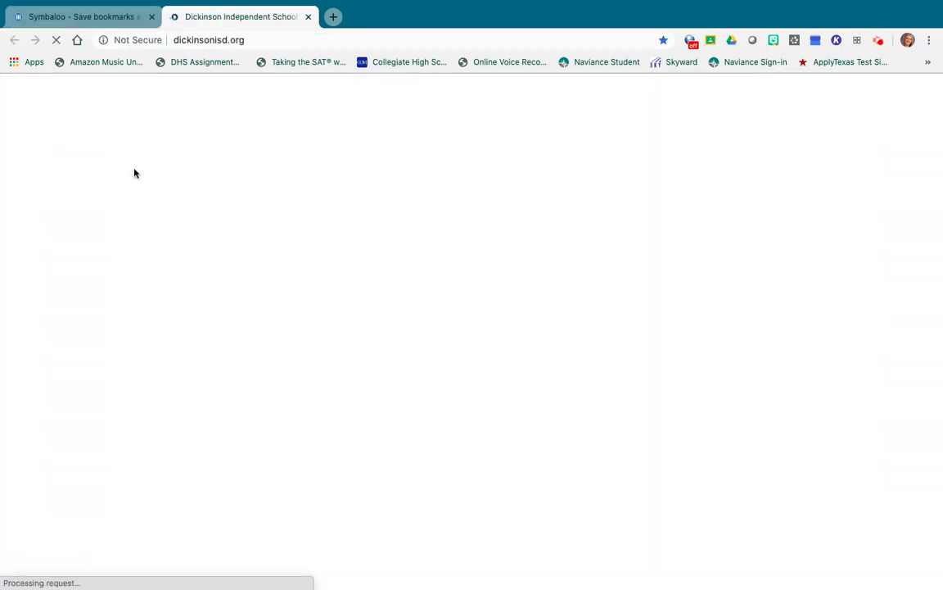
# Step: Follow the Symbaloo Icons quicklink to bring up the district Symbaloo webmix
pyautogui.scroll(-5, 142, 240)
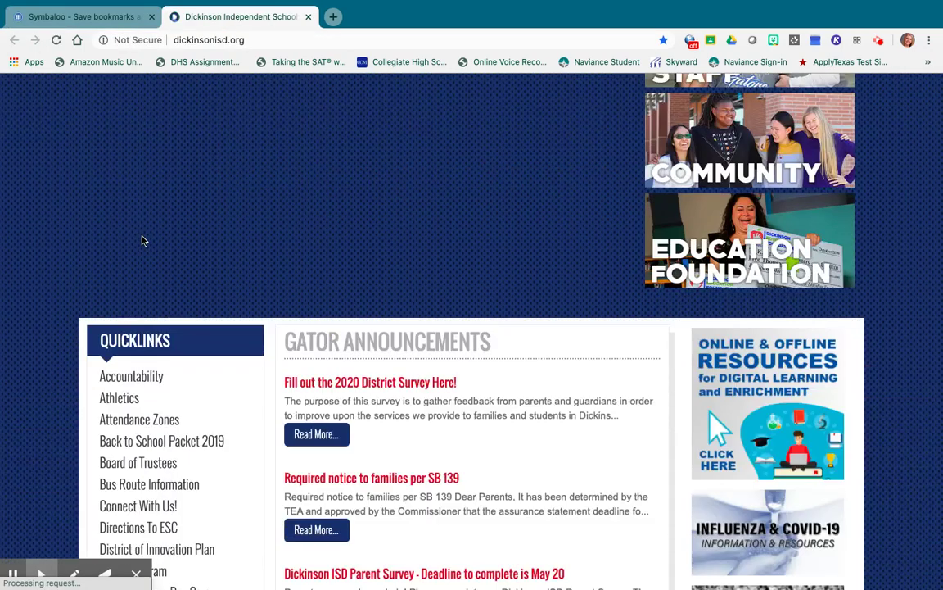
pyautogui.scroll(-7, 142, 240)
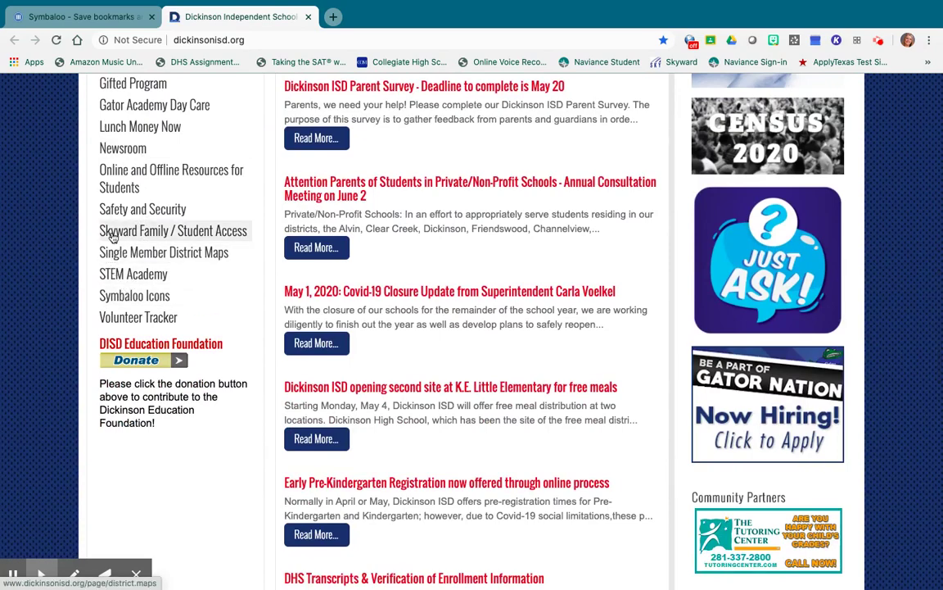
pyautogui.click(131, 299)
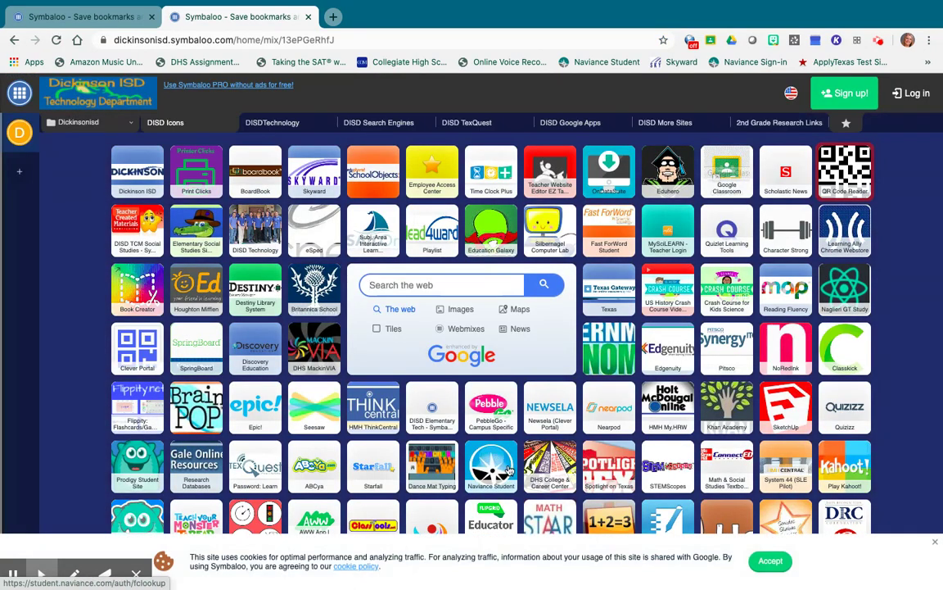
# Step: Find Dickinson H S in Naviance Student by ZIP 77539 and start its login
pyautogui.click(494, 465)
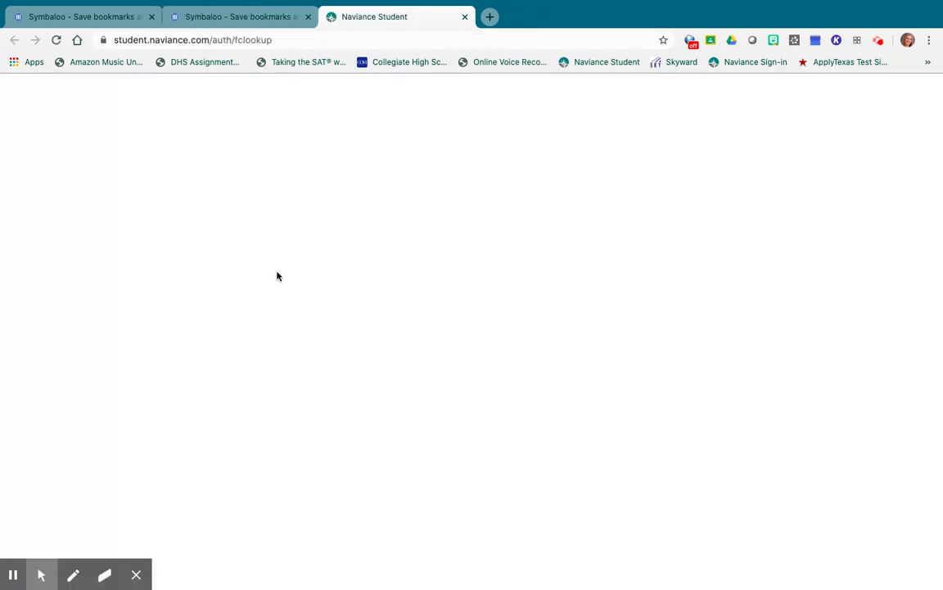
pyautogui.click(275, 424)
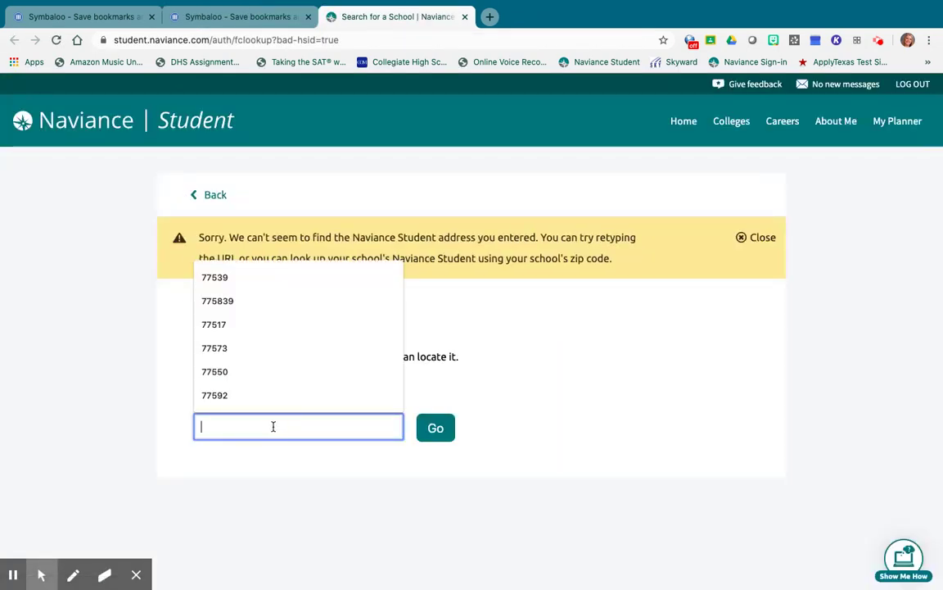
pyautogui.click(255, 280)
pyautogui.click(436, 434)
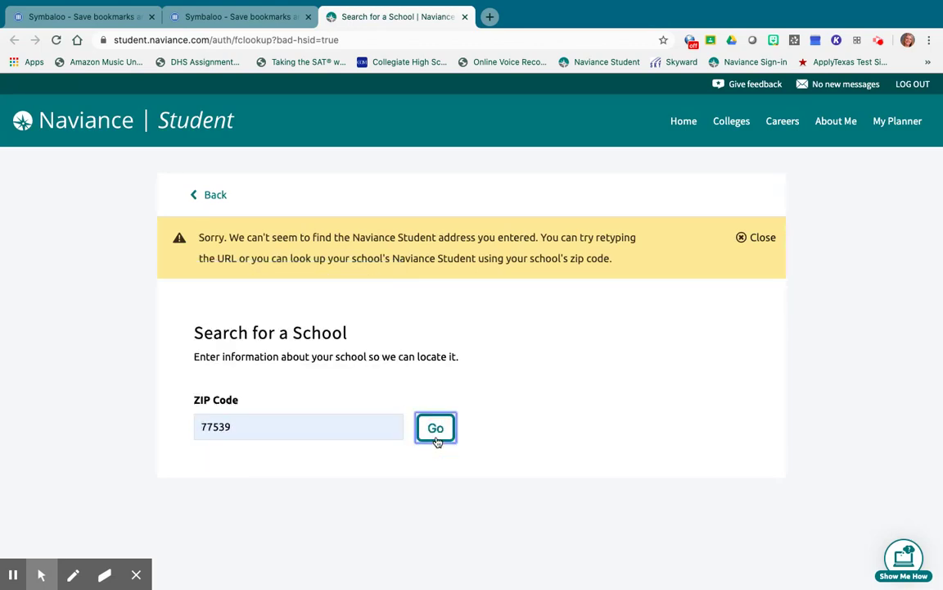
pyautogui.click(244, 500)
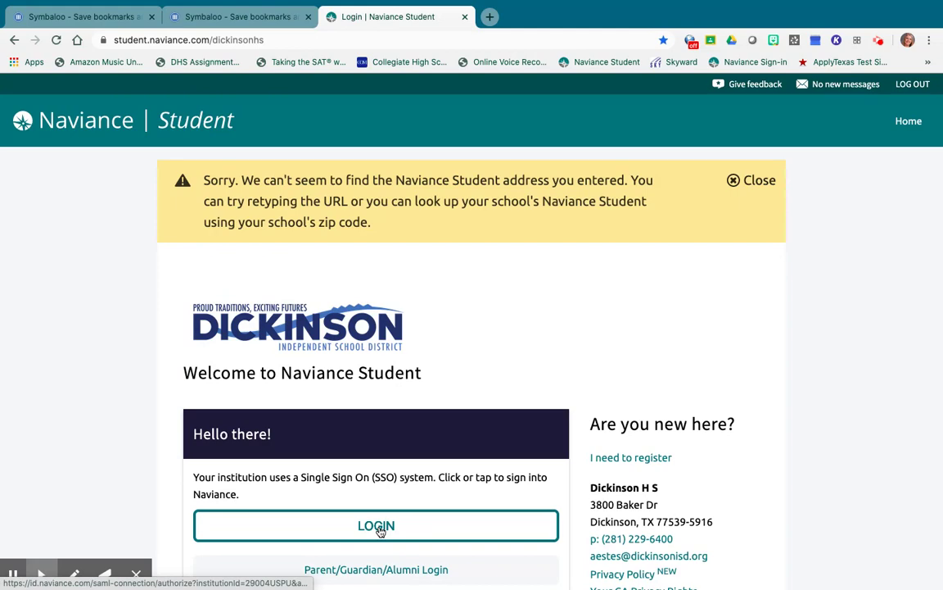
pyautogui.scroll(-1, 379, 531)
pyautogui.click(379, 495)
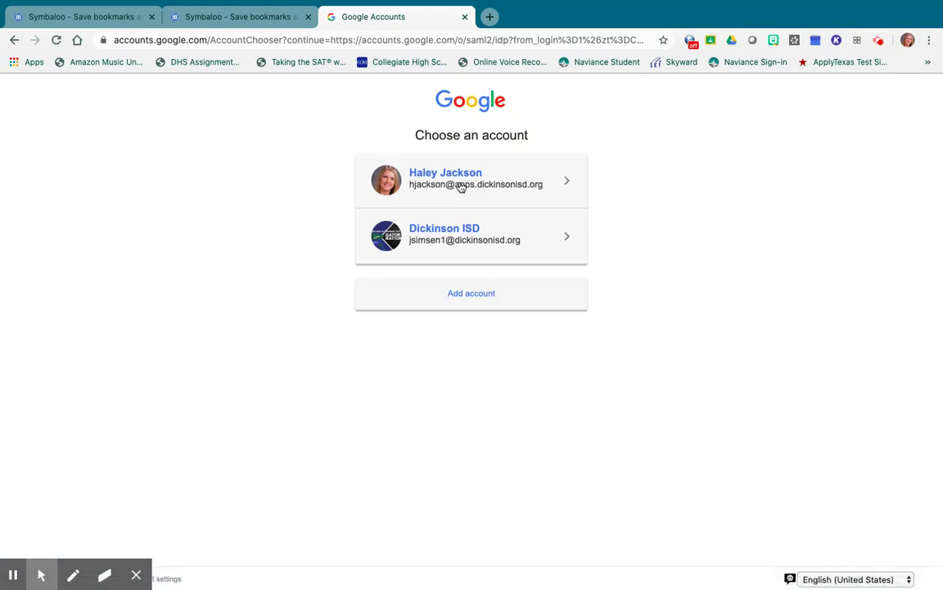
# Step: Choose the student's school Google account to reach the Naviance home dashboard
pyautogui.click(466, 186)
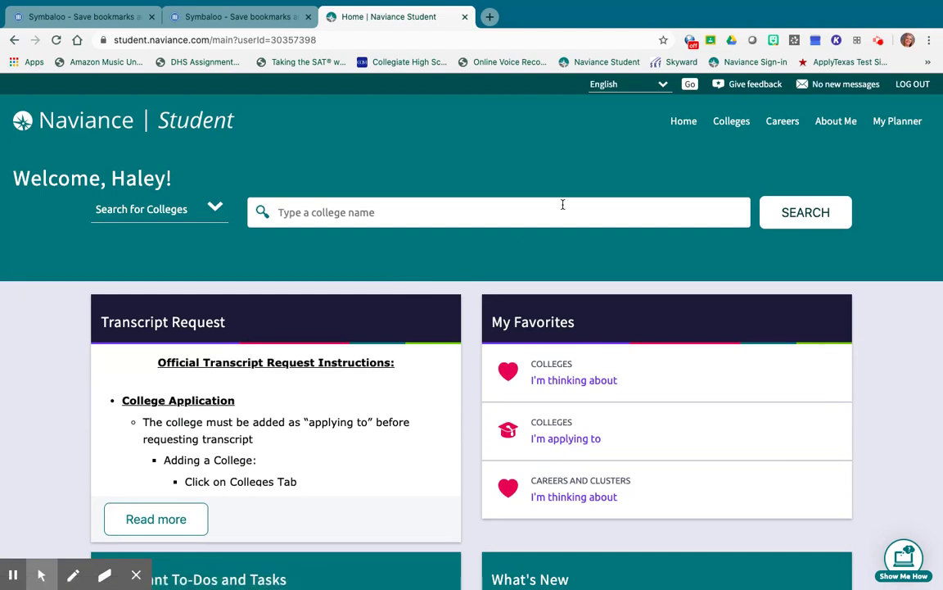
# Step: Show the Colleges I'm applying to list with its five colleges
pyautogui.click(737, 124)
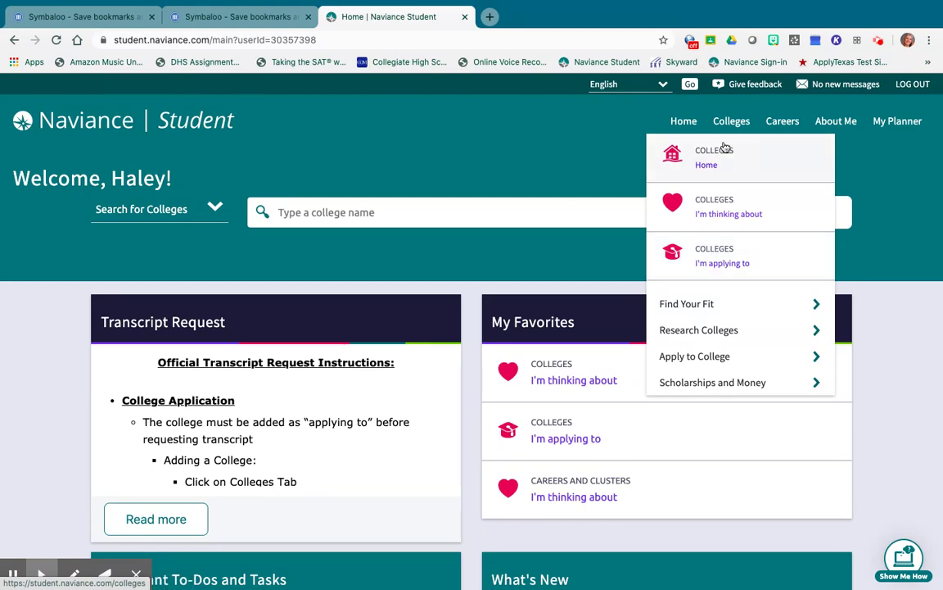
pyautogui.click(706, 259)
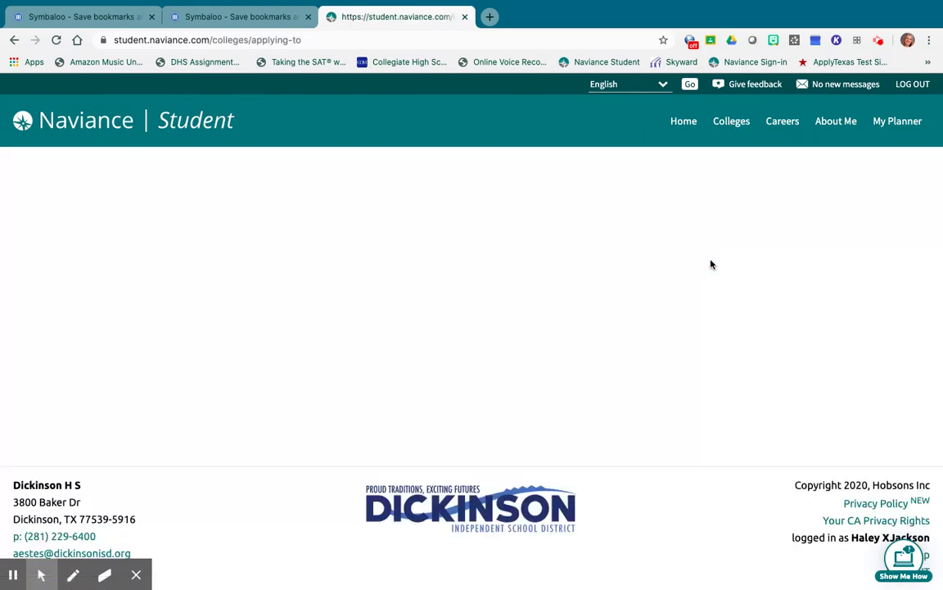
pyautogui.scroll(-3, 574, 283)
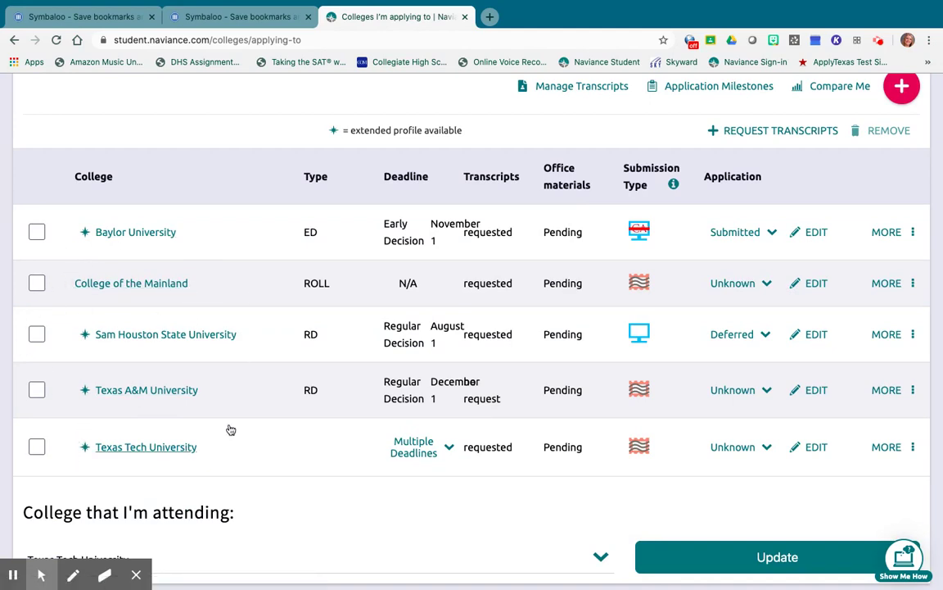
# Step: Remove Baylor, College of the Mainland and Sam Houston State, keeping Texas A&M and Texas Tech
pyautogui.click(37, 233)
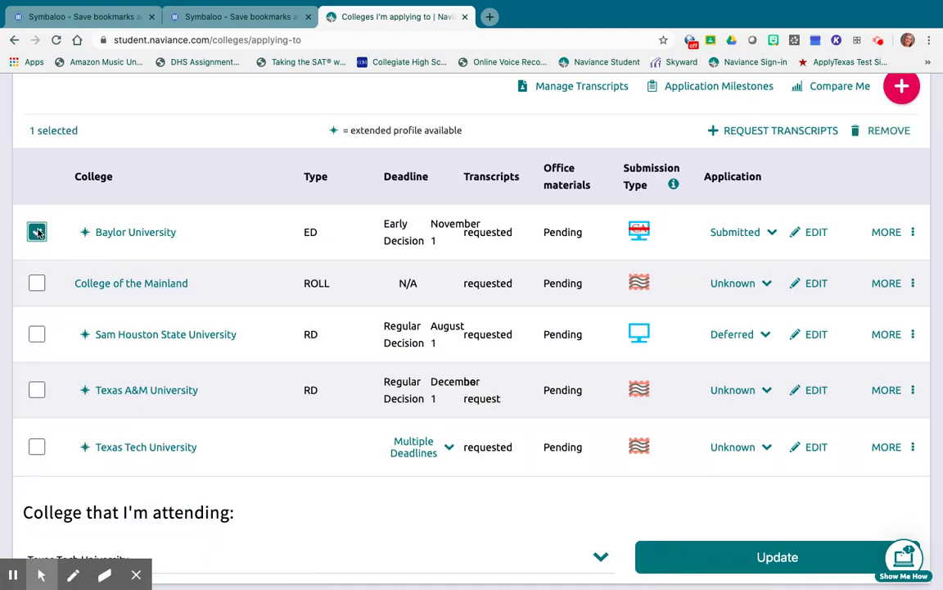
pyautogui.click(37, 283)
pyautogui.click(37, 335)
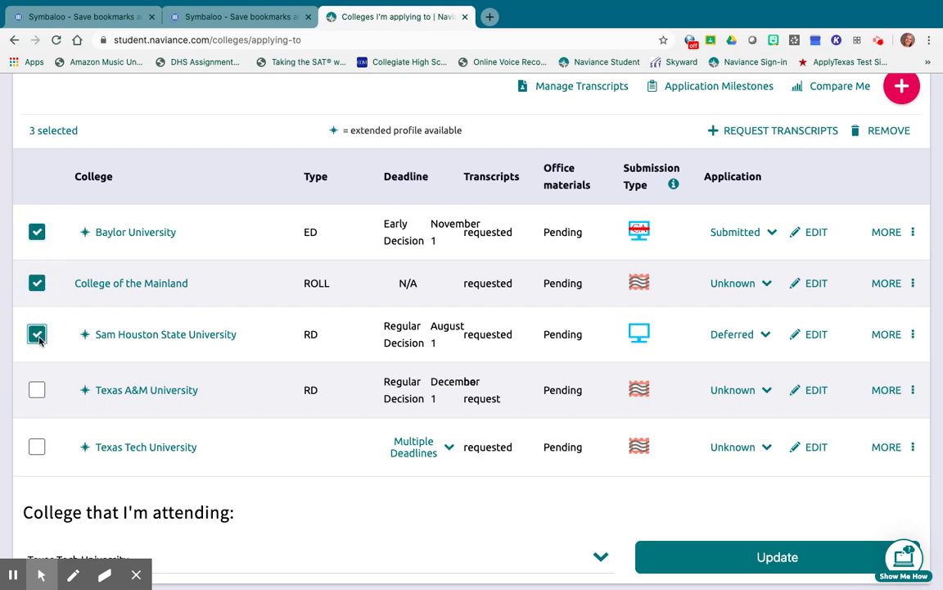
pyautogui.scroll(1, 321, 326)
pyautogui.click(887, 168)
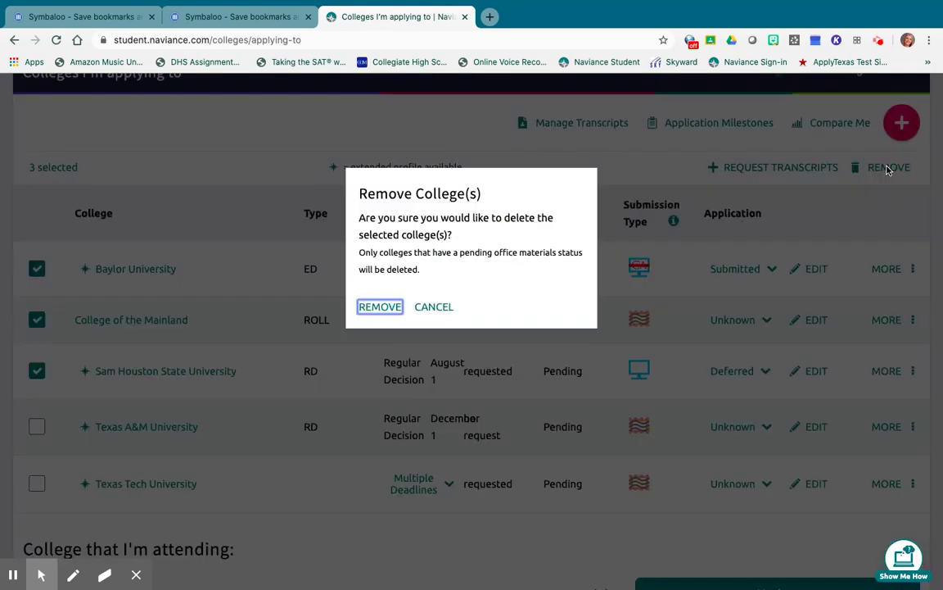
pyautogui.click(401, 308)
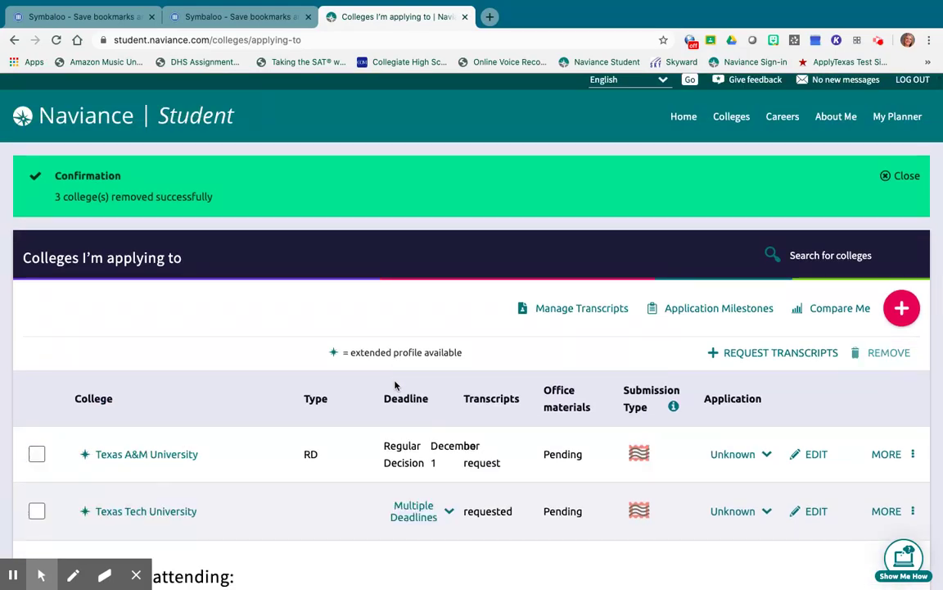
pyautogui.scroll(-2, 395, 385)
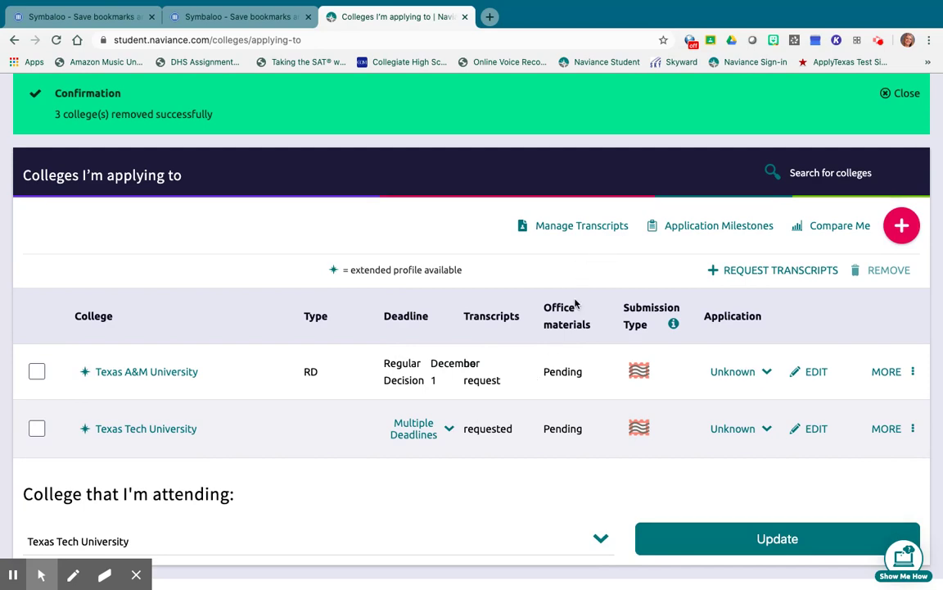
pyautogui.scroll(2, 575, 303)
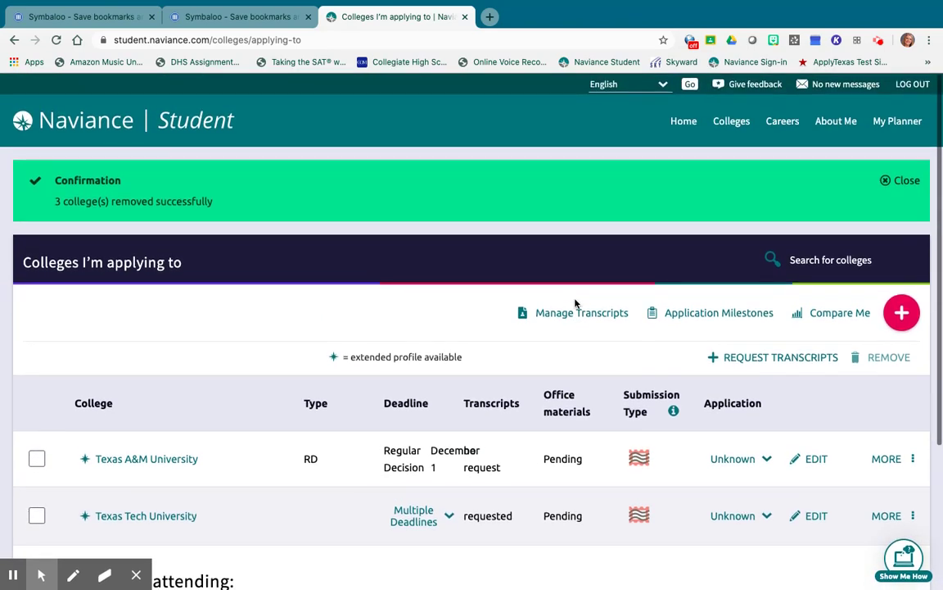
pyautogui.click(741, 125)
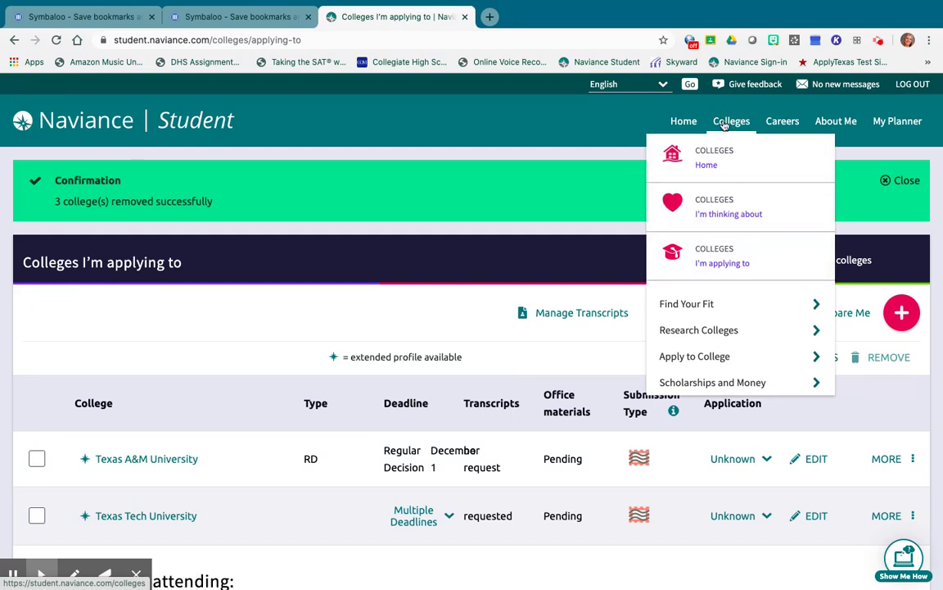
# Step: Go to the scholarship applications list
pyautogui.click(680, 387)
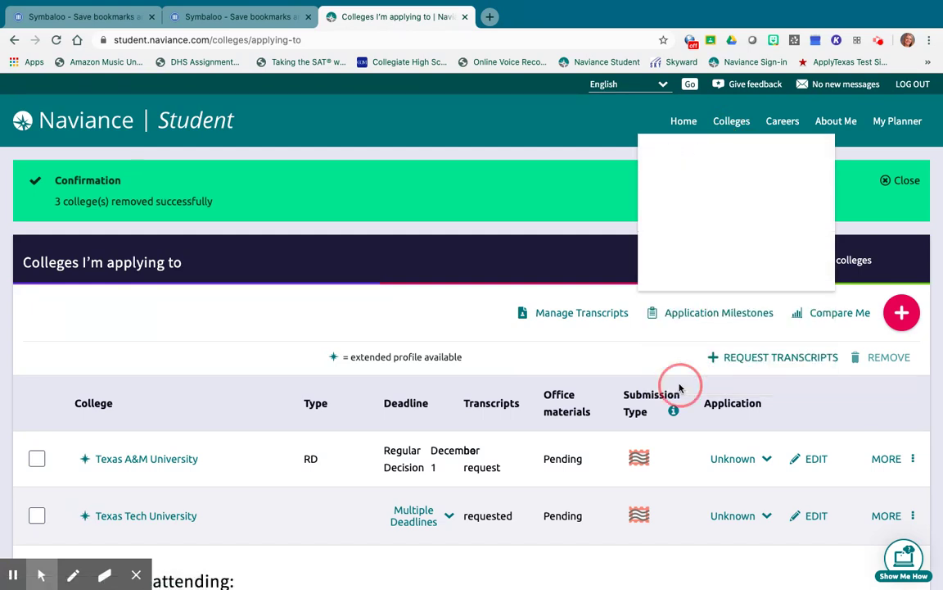
pyautogui.click(694, 256)
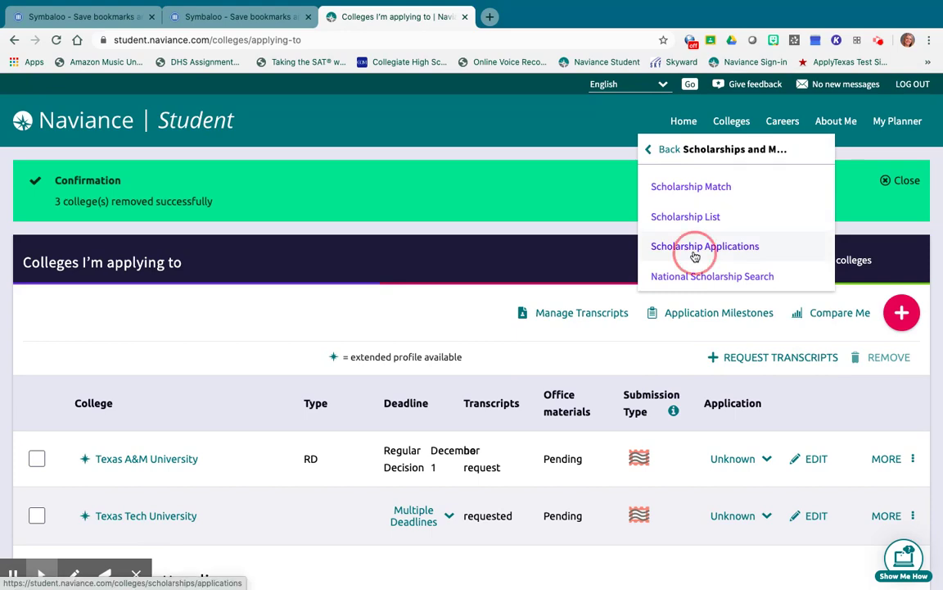
pyautogui.scroll(-5, 439, 301)
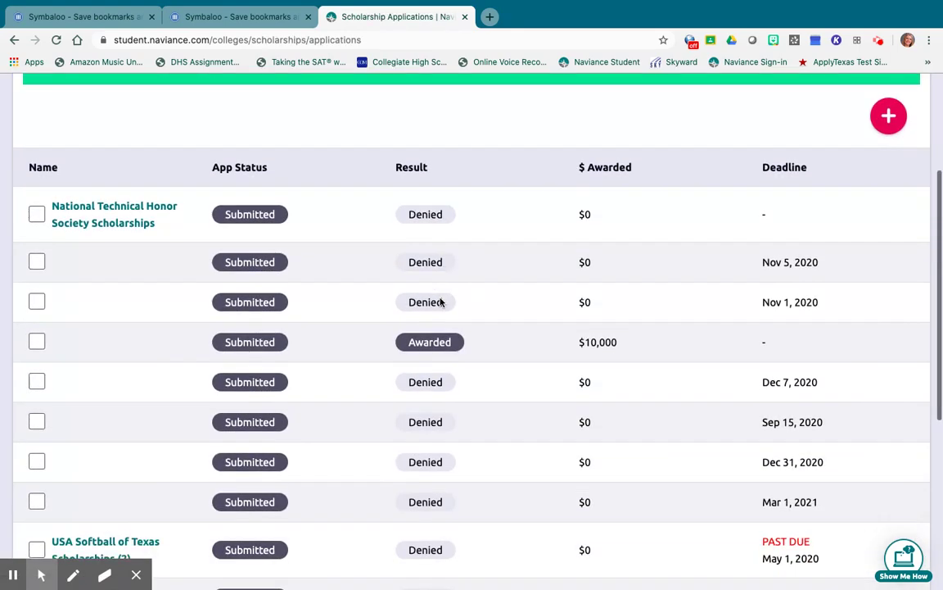
pyautogui.scroll(-4, 440, 302)
pyautogui.scroll(5, 440, 302)
pyautogui.scroll(-1, 440, 301)
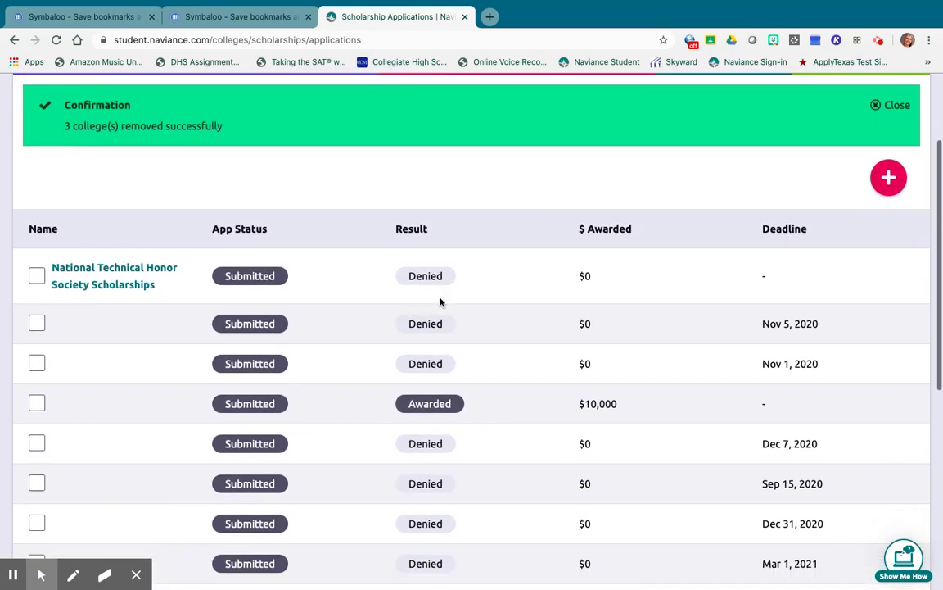
# Step: Select National Technical Honor Society, $10,000 awarded, and Nov 5, Nov 1, Dec 7, Sep 15, Dec 31, Mar 1 applications
pyautogui.click(36, 277)
pyautogui.click(36, 303)
pyautogui.click(36, 344)
pyautogui.click(37, 384)
pyautogui.click(34, 424)
pyautogui.click(36, 464)
pyautogui.scroll(-1, 37, 466)
pyautogui.click(36, 447)
pyautogui.click(35, 486)
# Step: Also select USA Softball of Texas, Oct 31, $500 awarded, Im the best and Susan B Anthony; unselect Mar 1, 2021
pyautogui.scroll(-2, 35, 487)
pyautogui.click(36, 458)
pyautogui.scroll(-1, 35, 458)
pyautogui.click(36, 450)
pyautogui.click(36, 490)
pyautogui.scroll(-1, 36, 491)
pyautogui.click(36, 495)
pyautogui.scroll(-1, 36, 496)
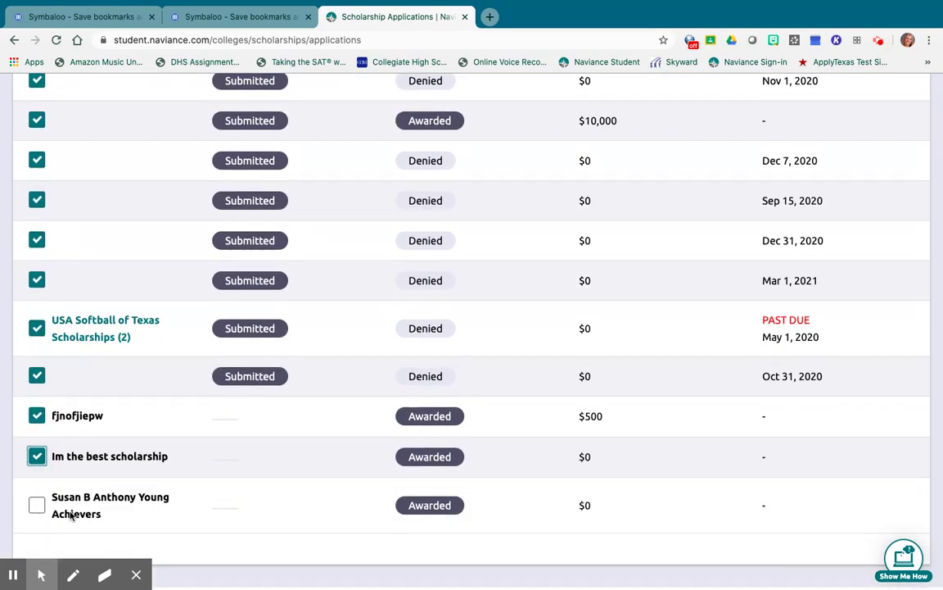
pyautogui.click(36, 505)
pyautogui.click(36, 280)
pyautogui.scroll(5, 215, 304)
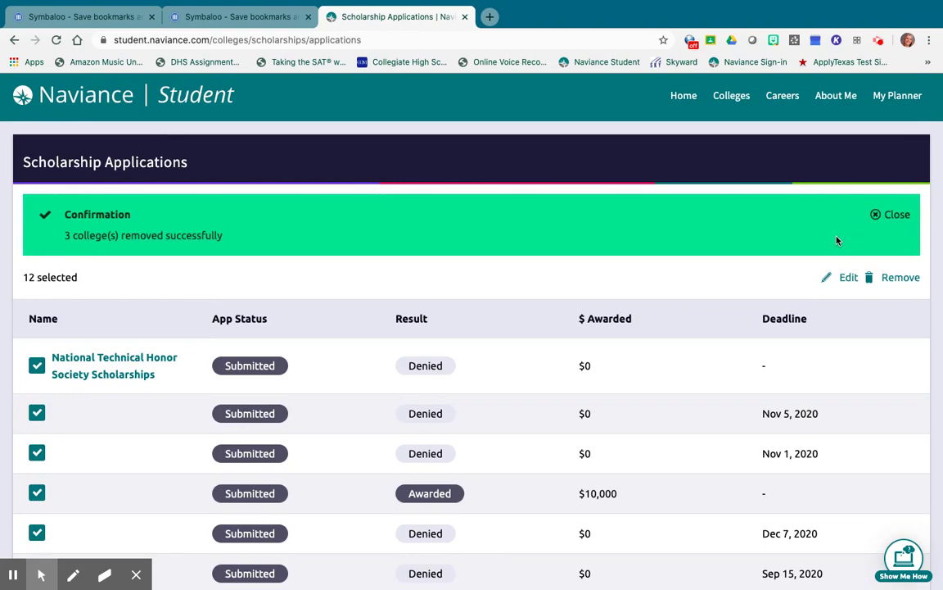
# Step: Remove the 12 selected scholarship applications
pyautogui.click(895, 285)
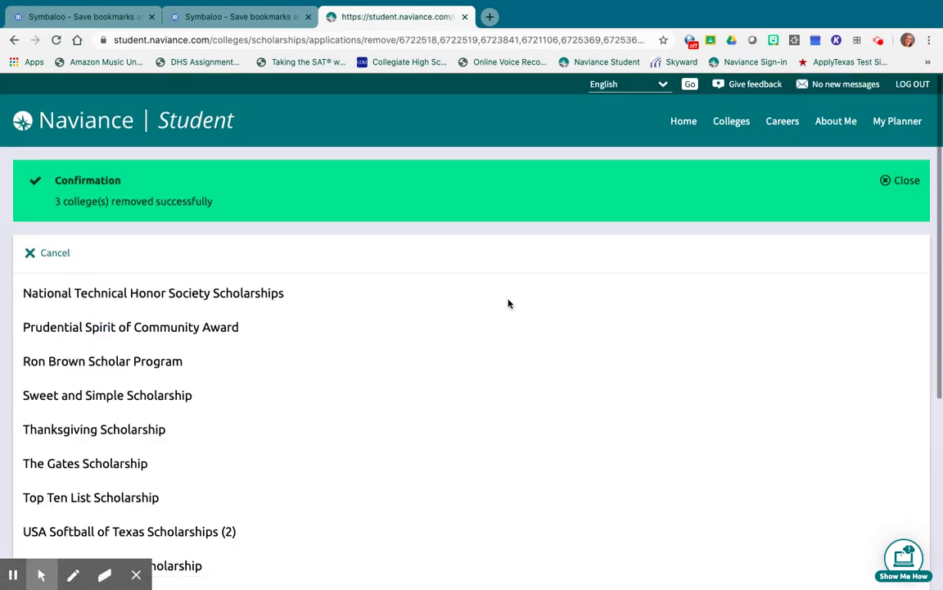
pyautogui.scroll(-4, 414, 290)
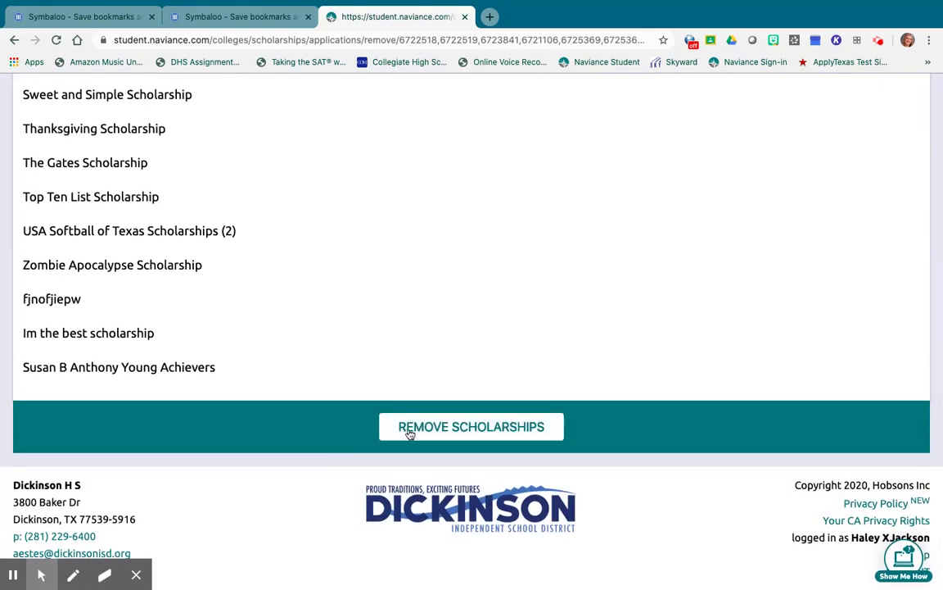
pyautogui.click(406, 429)
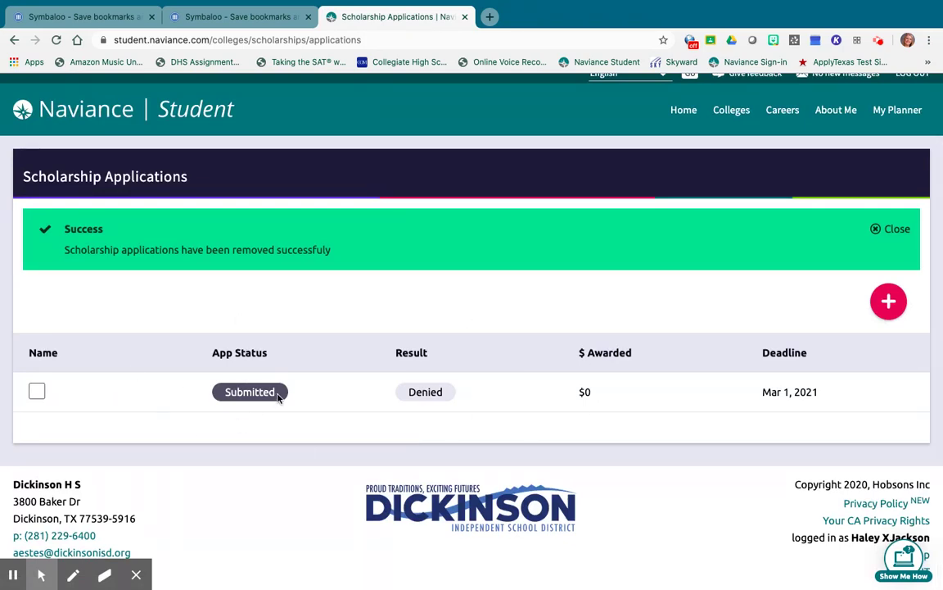
# Step: Add scholarship "I'm the best!" with Award Status Awarded and amount $500
pyautogui.click(891, 301)
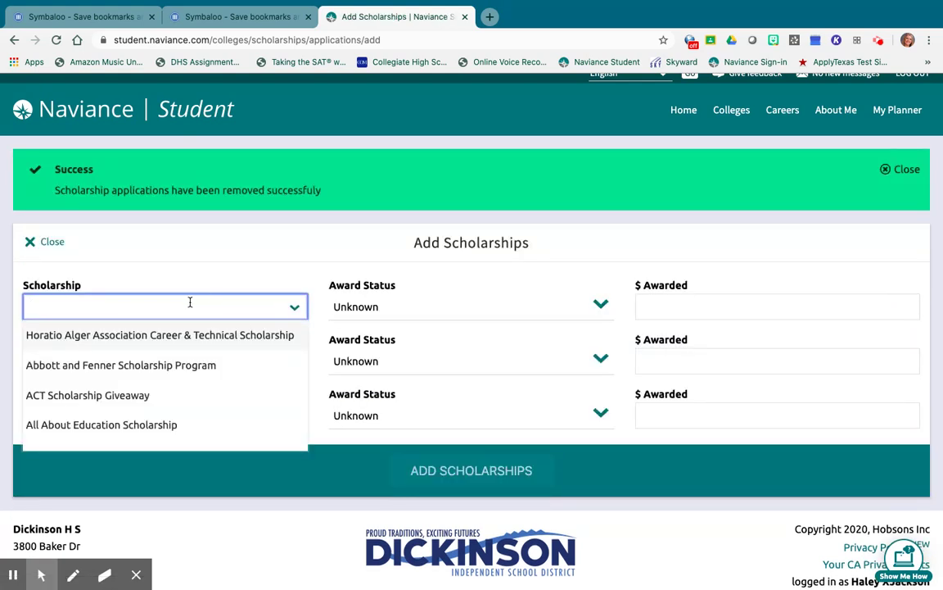
pyautogui.write('I')
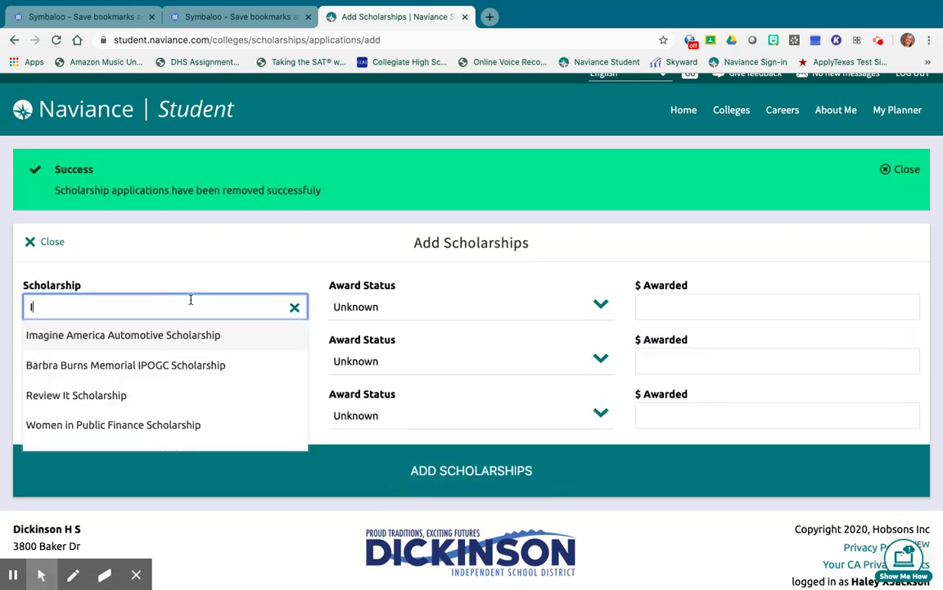
pyautogui.write("'m the best!")
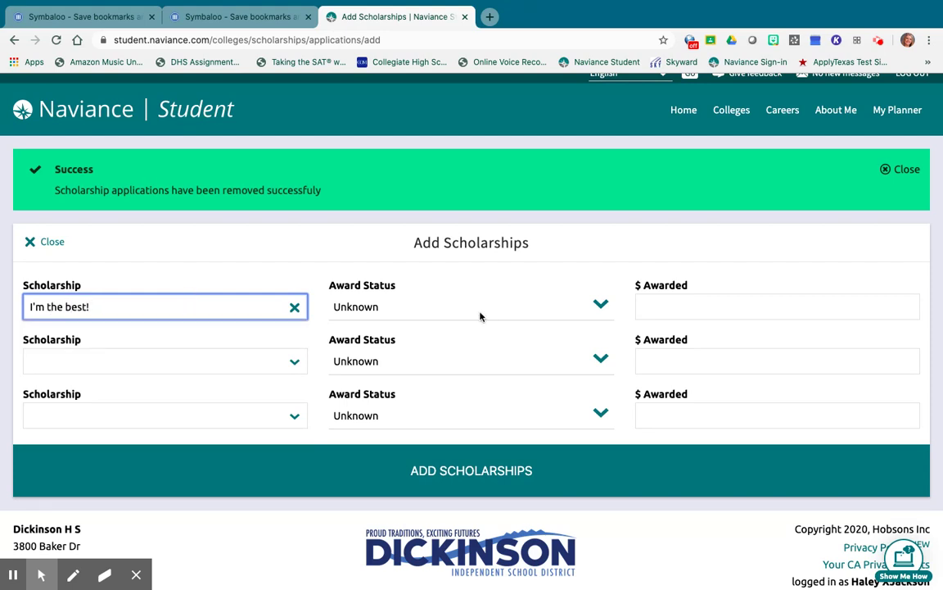
pyautogui.click(480, 316)
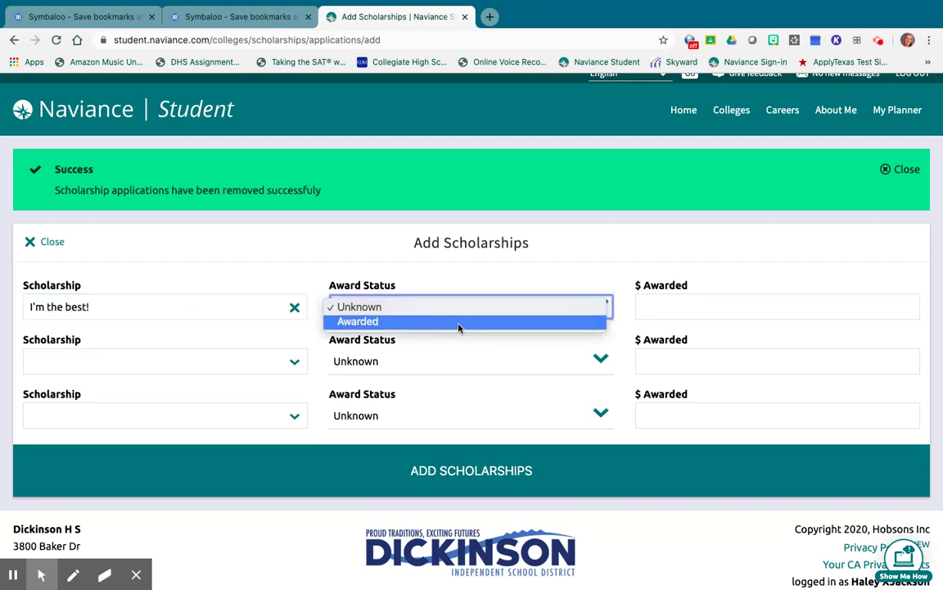
pyautogui.click(505, 321)
pyautogui.click(681, 302)
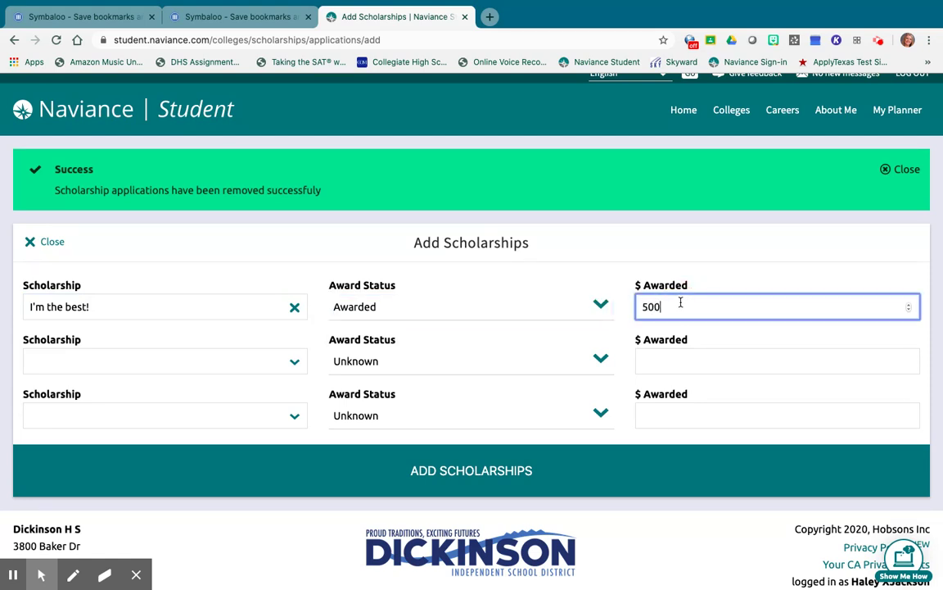
pyautogui.click(462, 476)
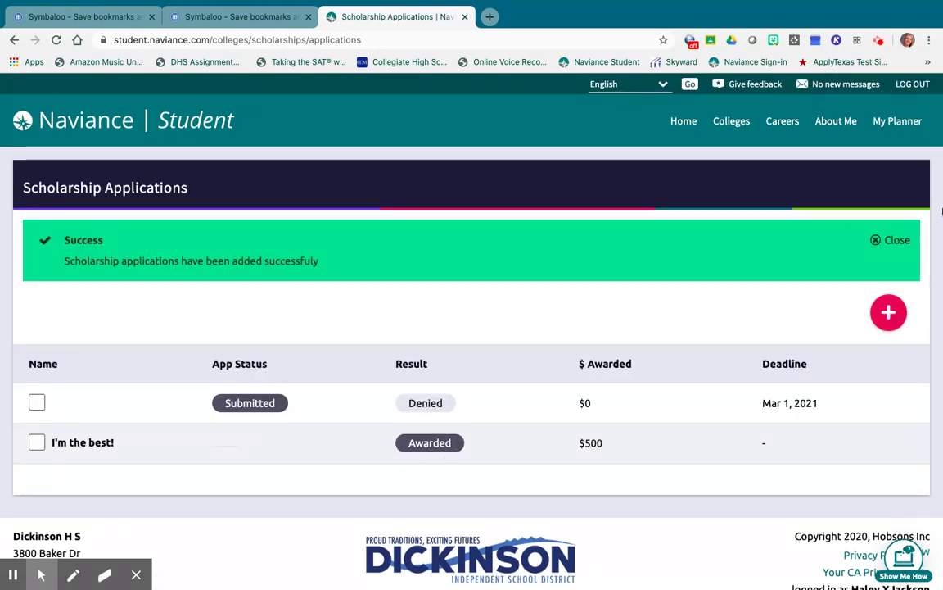
# Step: Close the green Success banner and return to the Naviance home page
pyautogui.click(874, 239)
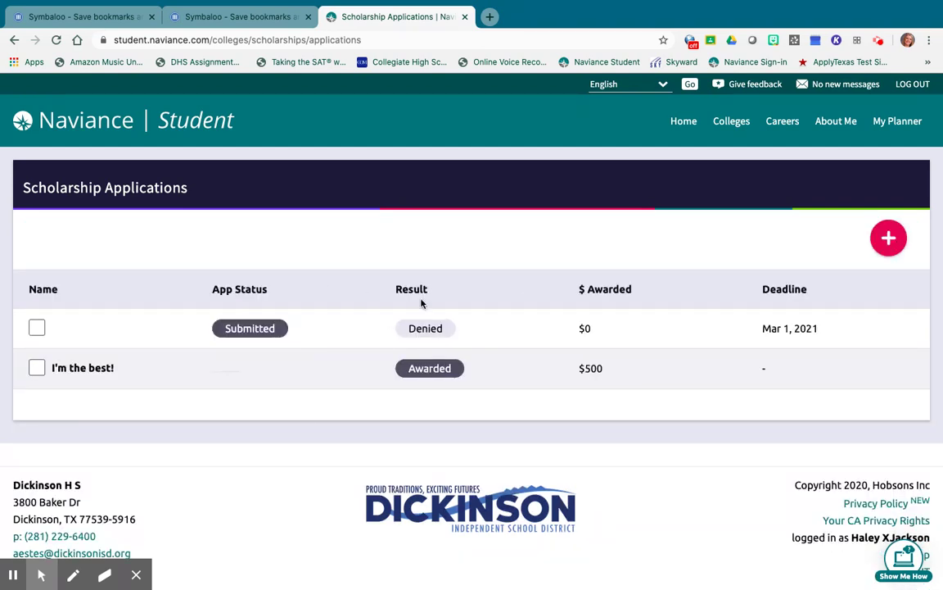
pyautogui.click(683, 121)
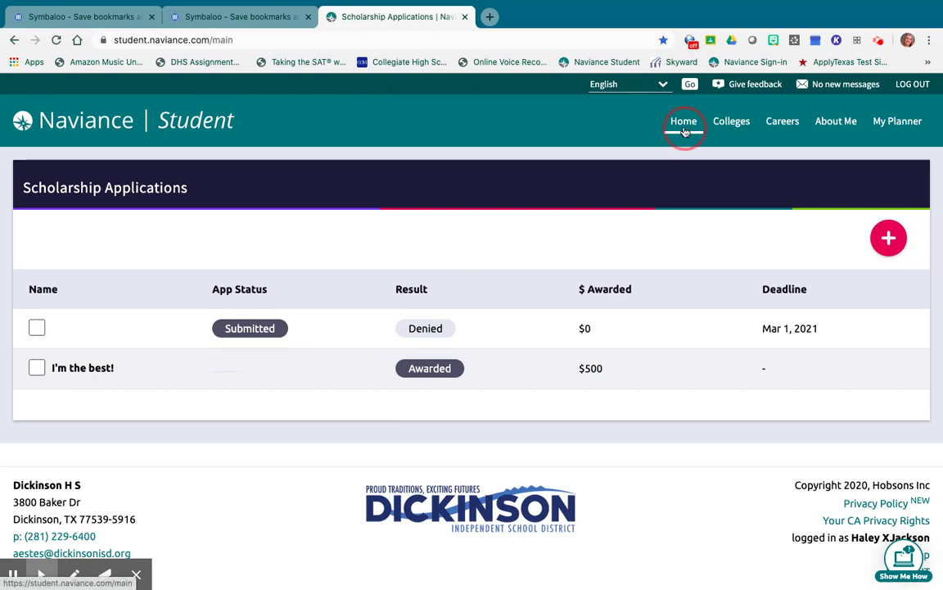
# Step: Open the 2020 DHS Graduation Survey task under What's New and launch the survey
pyautogui.scroll(-3, 419, 287)
pyautogui.scroll(-1, 417, 286)
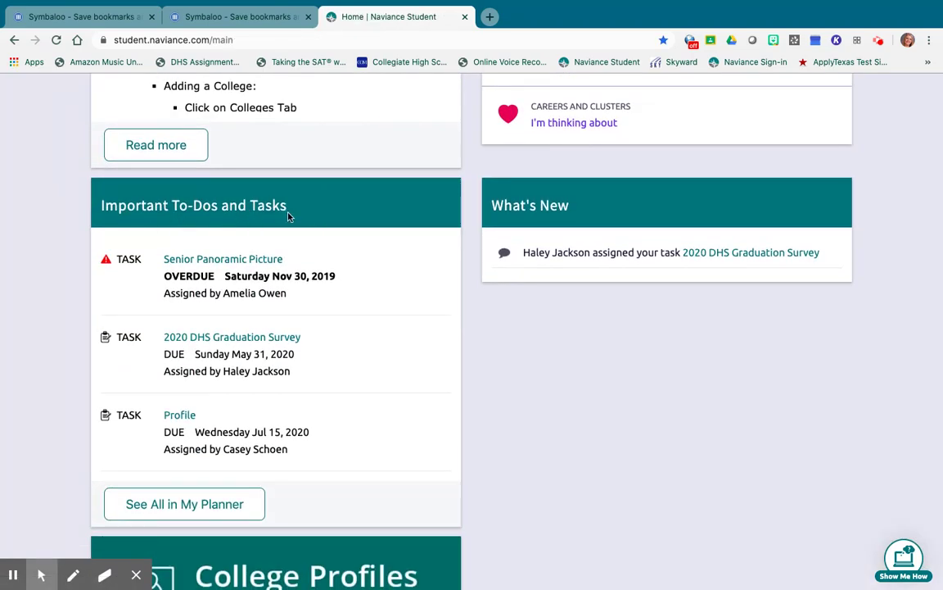
pyautogui.click(724, 254)
pyautogui.scroll(-3, 431, 354)
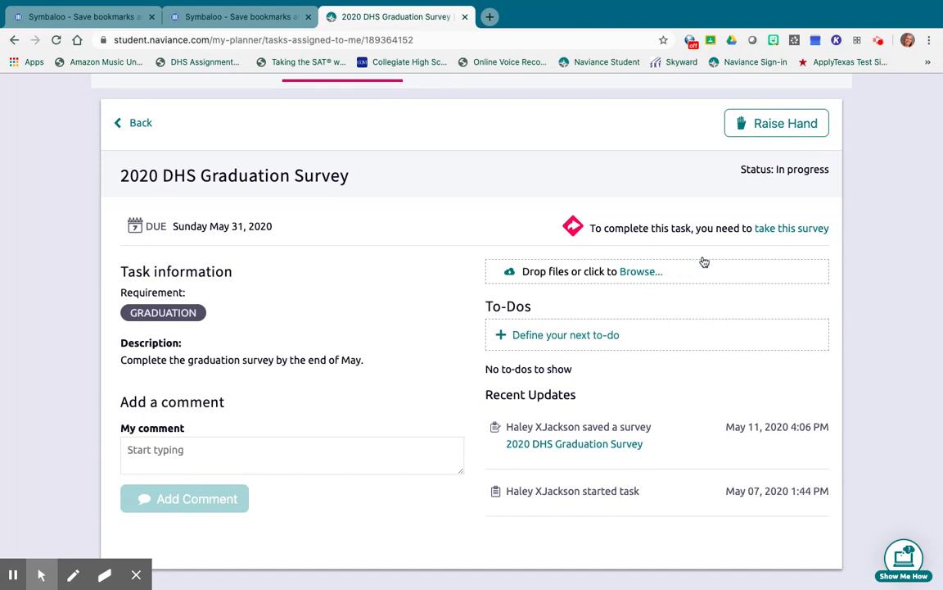
pyautogui.click(771, 231)
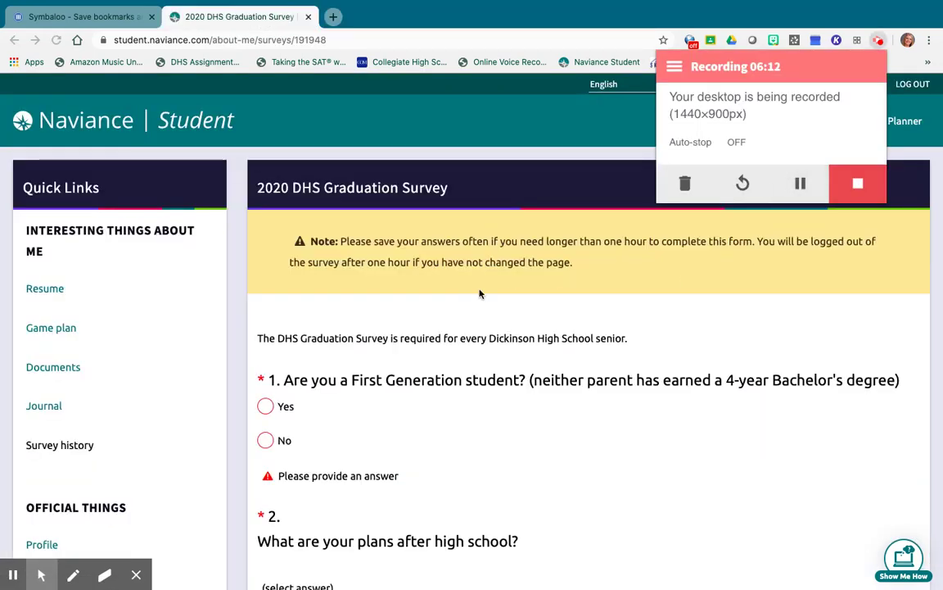
# Step: Scroll to question 2 and open its plans-after-high-school answer dropdown
pyautogui.scroll(-1, 472, 283)
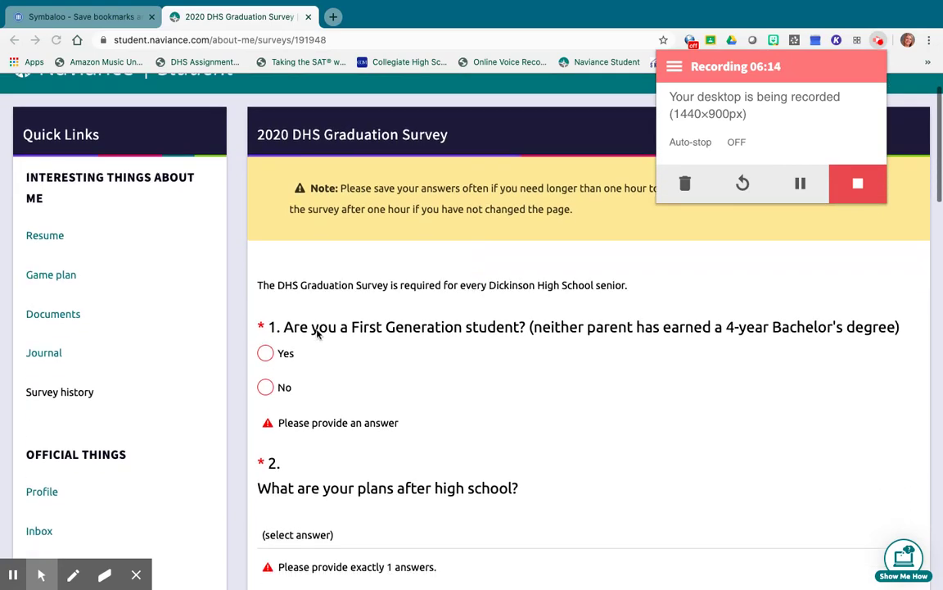
pyautogui.scroll(-1, 450, 355)
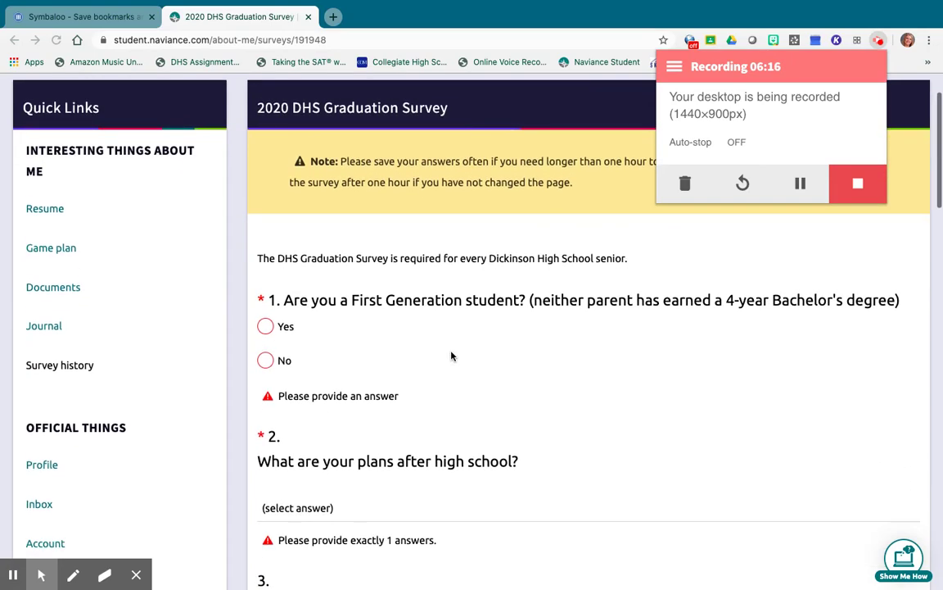
pyautogui.scroll(-1, 422, 323)
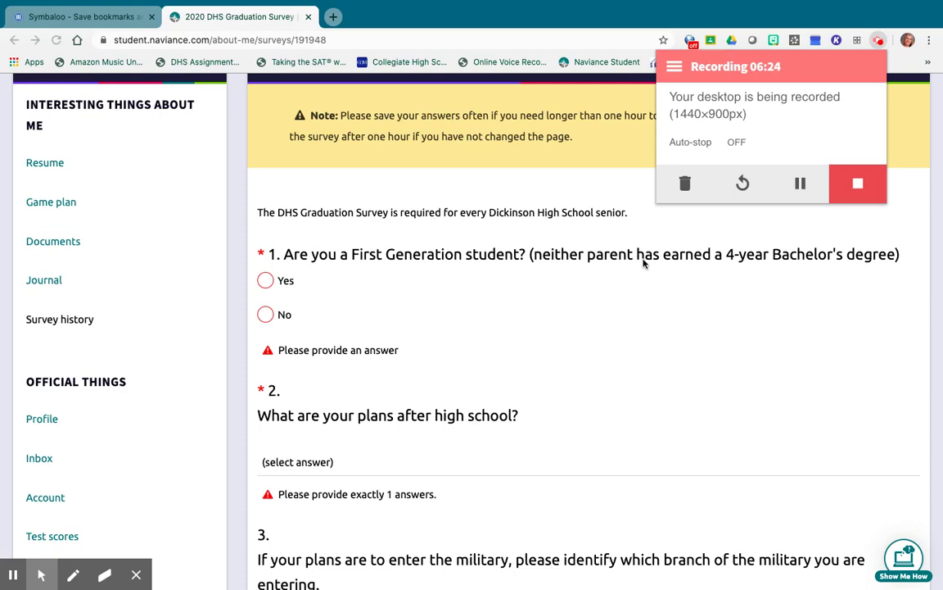
pyautogui.scroll(-1, 644, 262)
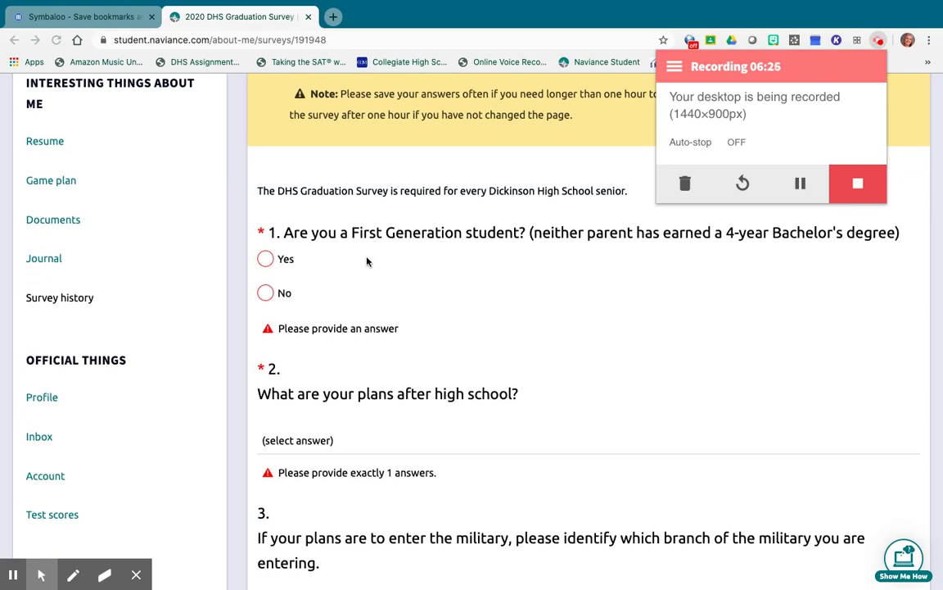
pyautogui.scroll(-3, 342, 284)
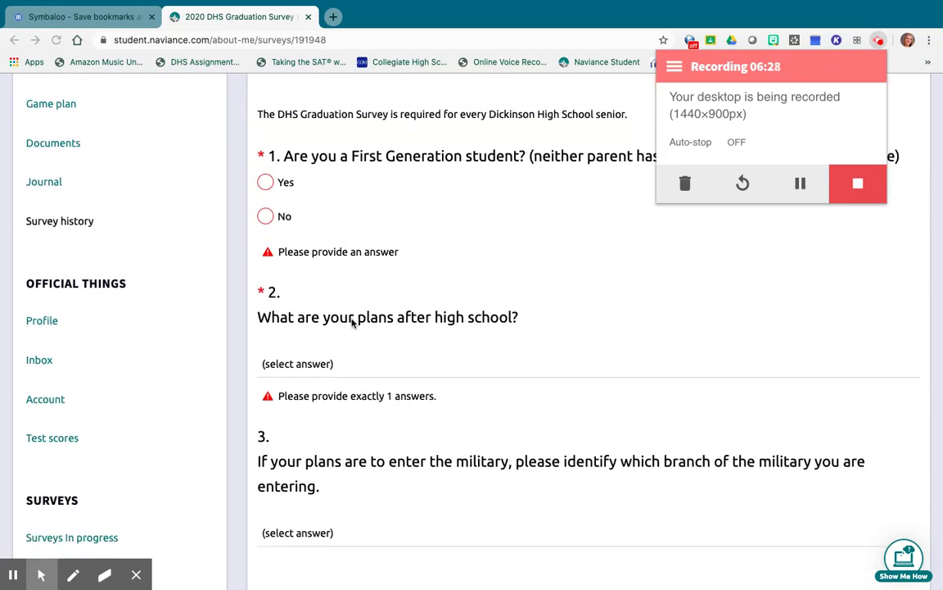
pyautogui.scroll(-3, 354, 322)
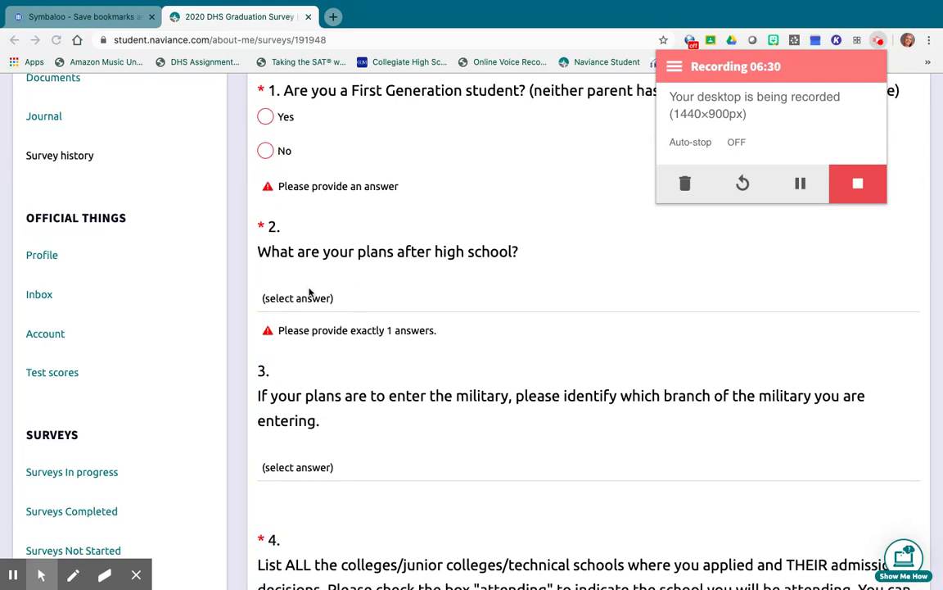
pyautogui.click(294, 300)
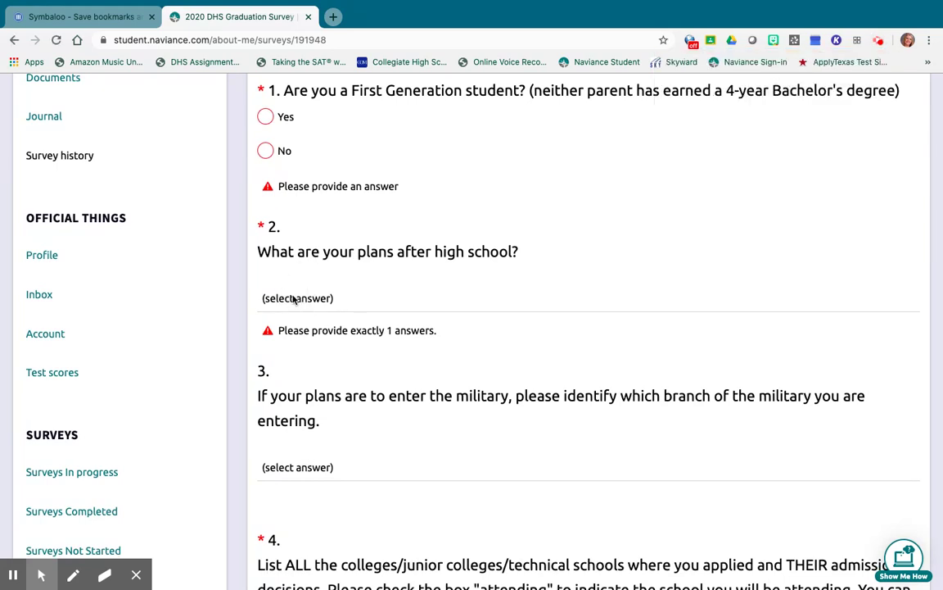
pyautogui.click(294, 299)
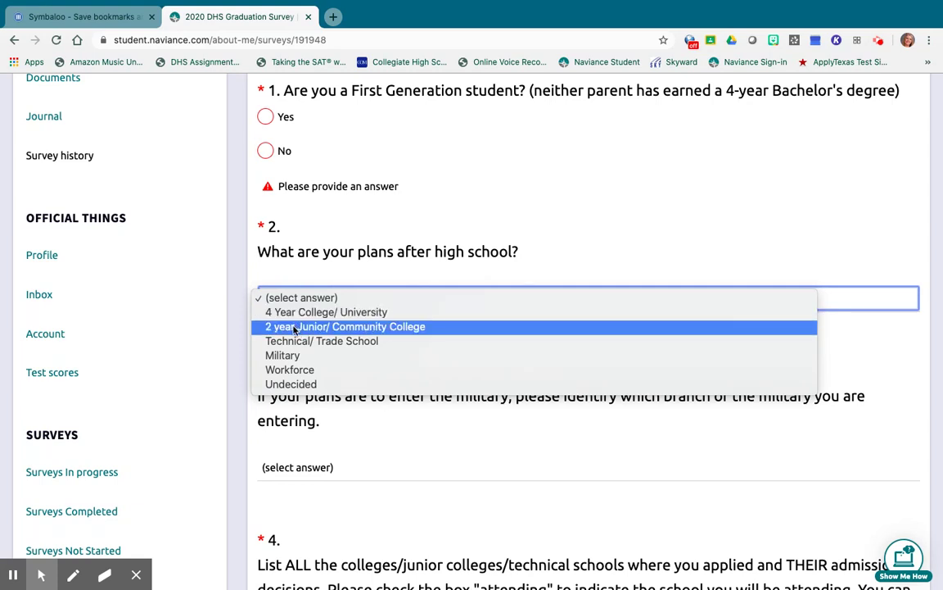
pyautogui.click(295, 327)
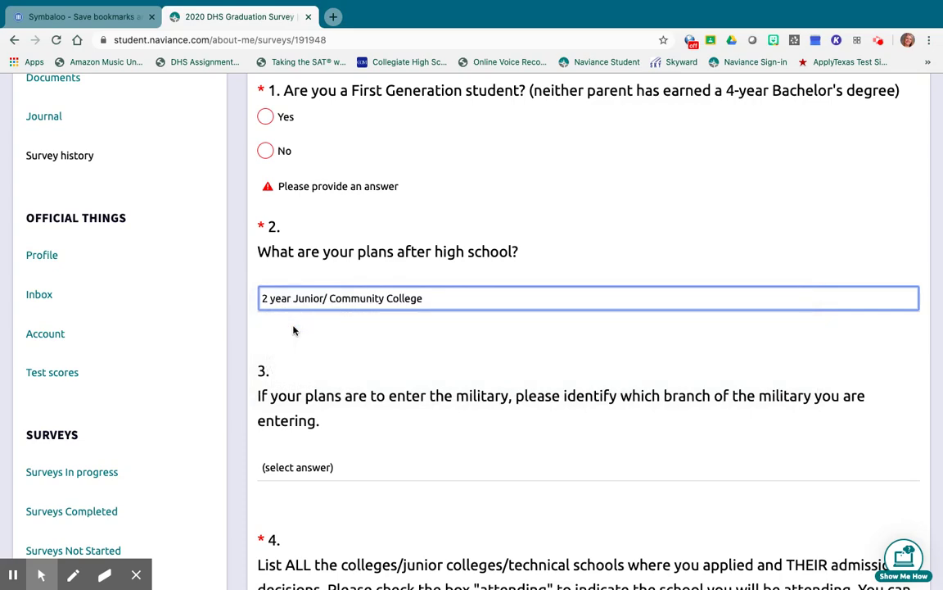
pyautogui.scroll(-1, 295, 330)
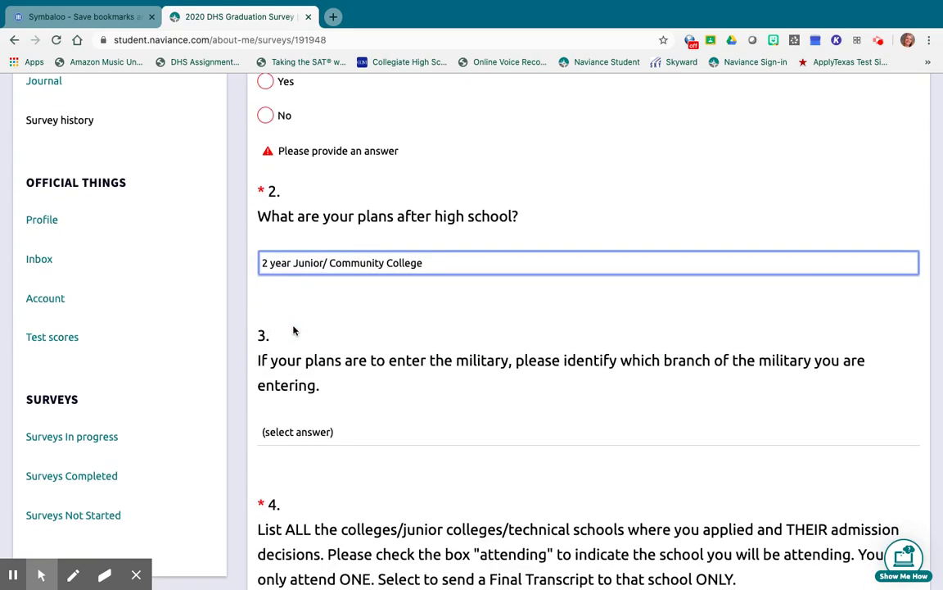
pyautogui.scroll(-1, 295, 330)
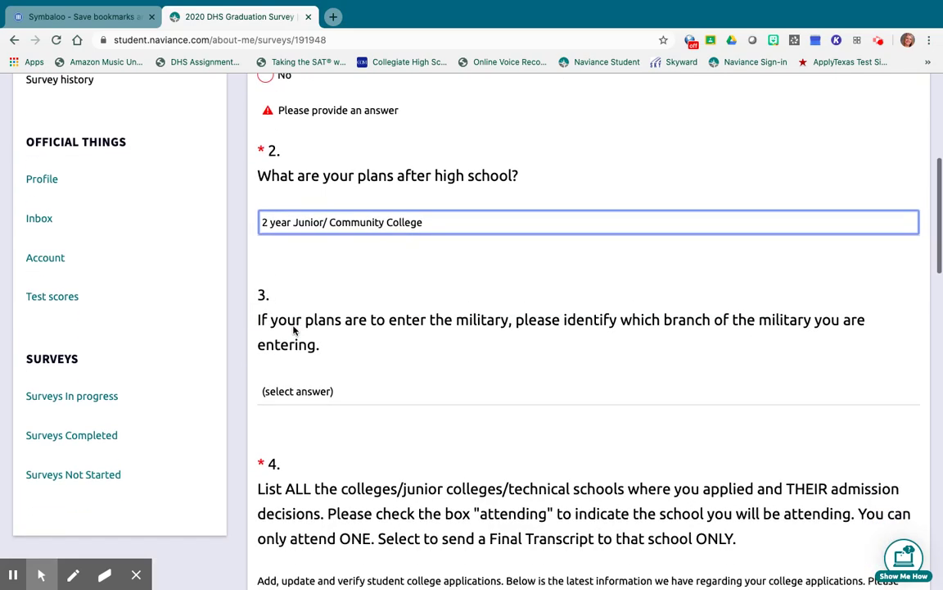
pyautogui.scroll(-1, 297, 229)
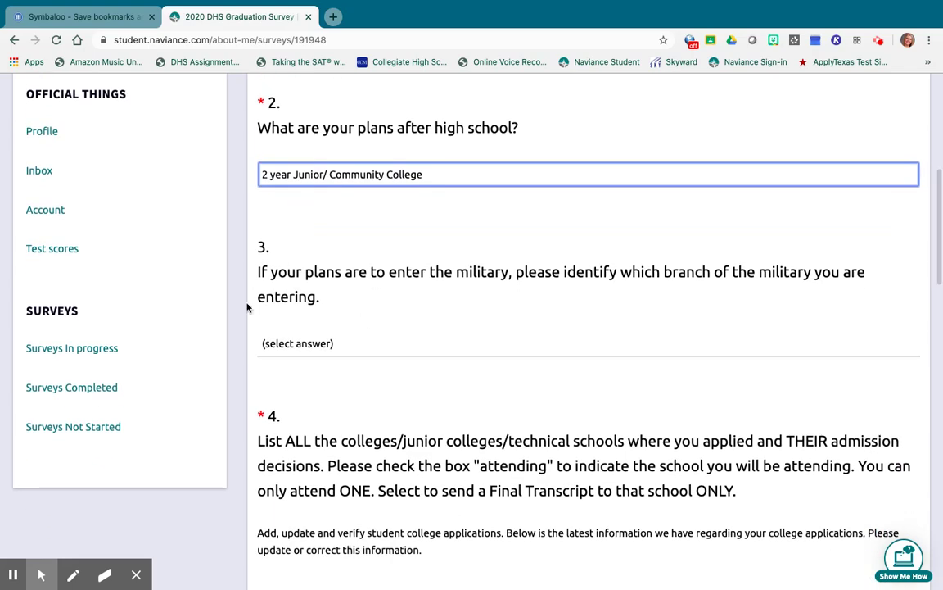
pyautogui.scroll(-3, 475, 311)
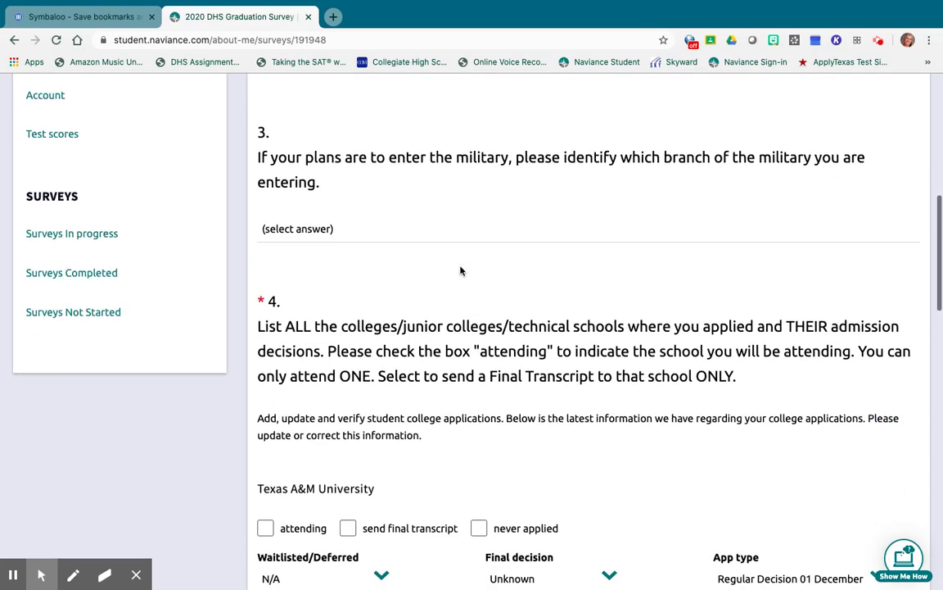
pyautogui.scroll(-2, 315, 226)
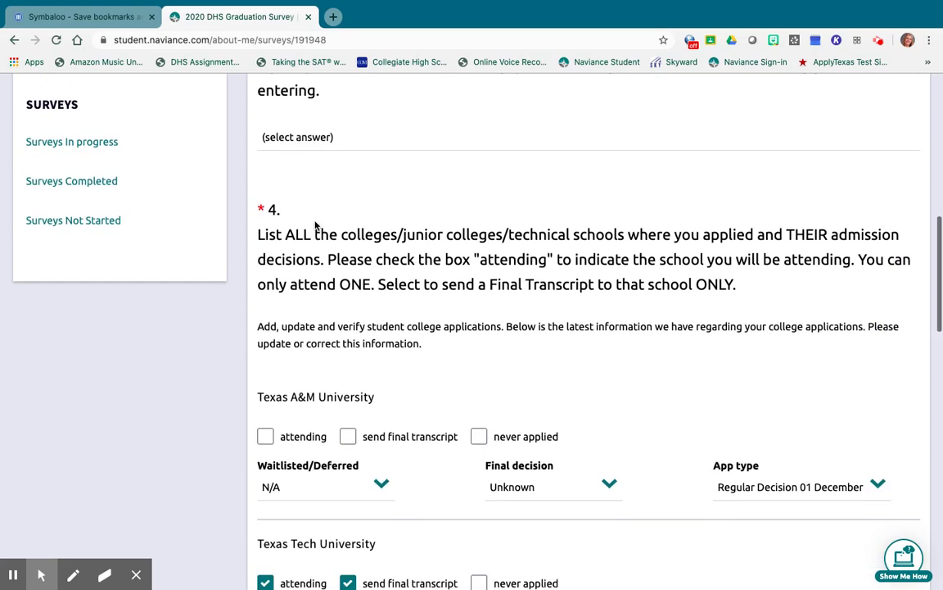
pyautogui.scroll(3, 315, 227)
pyautogui.scroll(-3, 315, 226)
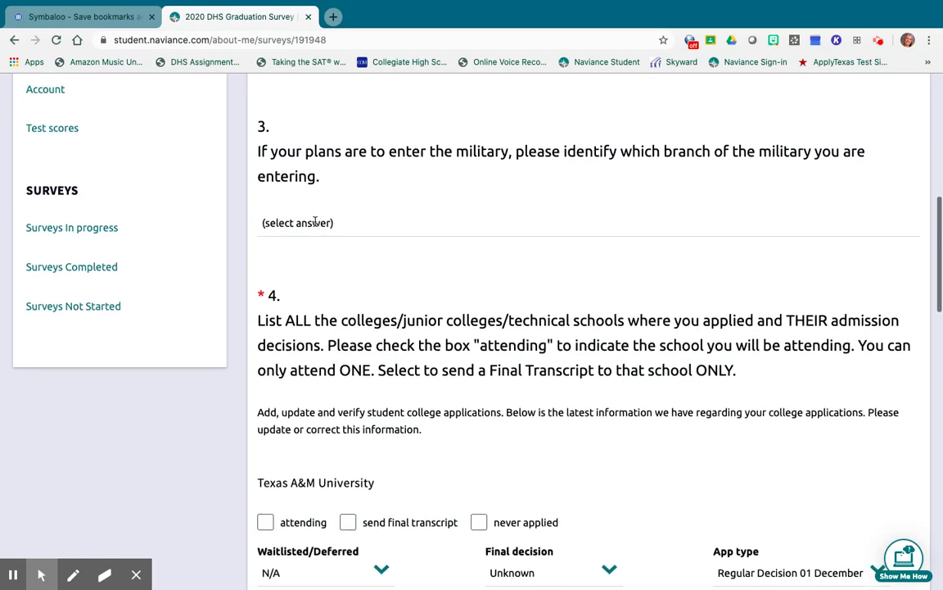
pyautogui.scroll(-2, 315, 226)
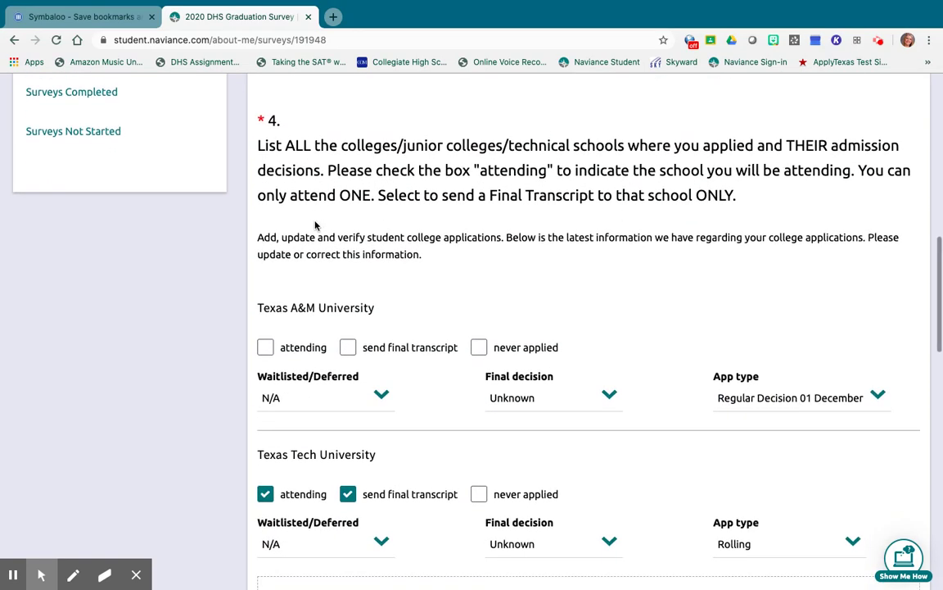
pyautogui.scroll(-1, 315, 226)
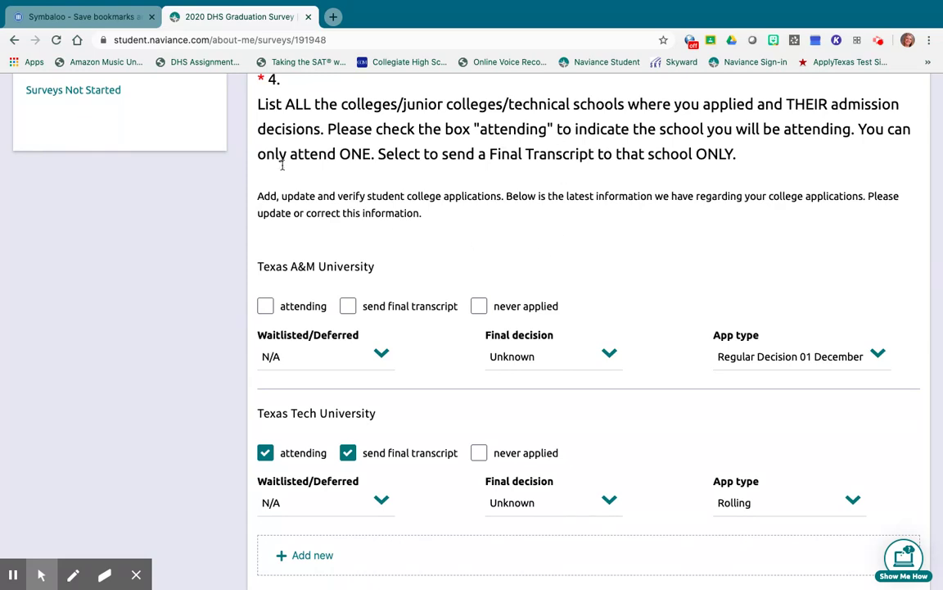
pyautogui.scroll(-1, 519, 246)
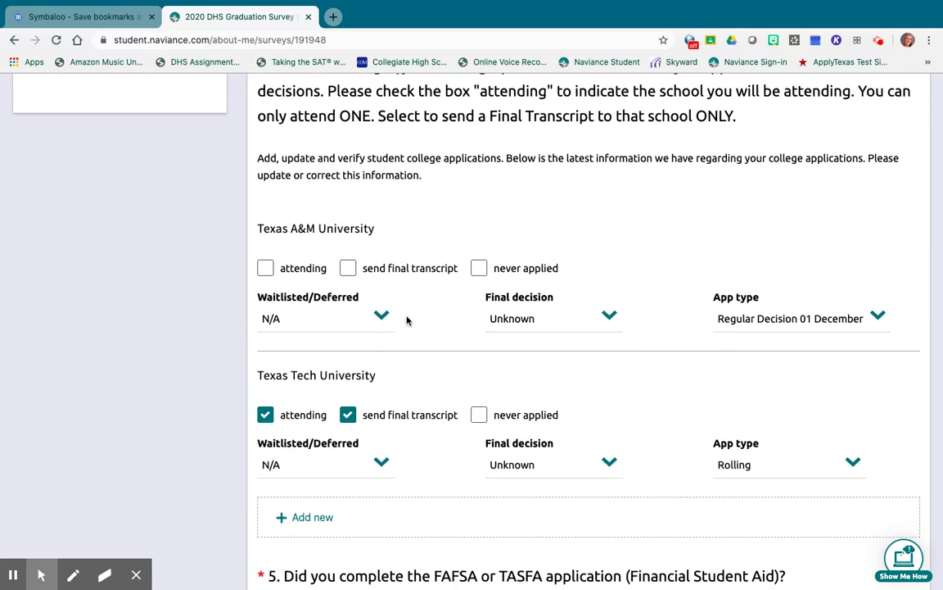
# Step: Set Texas A&M University's final decision to Accepted
pyautogui.click(535, 325)
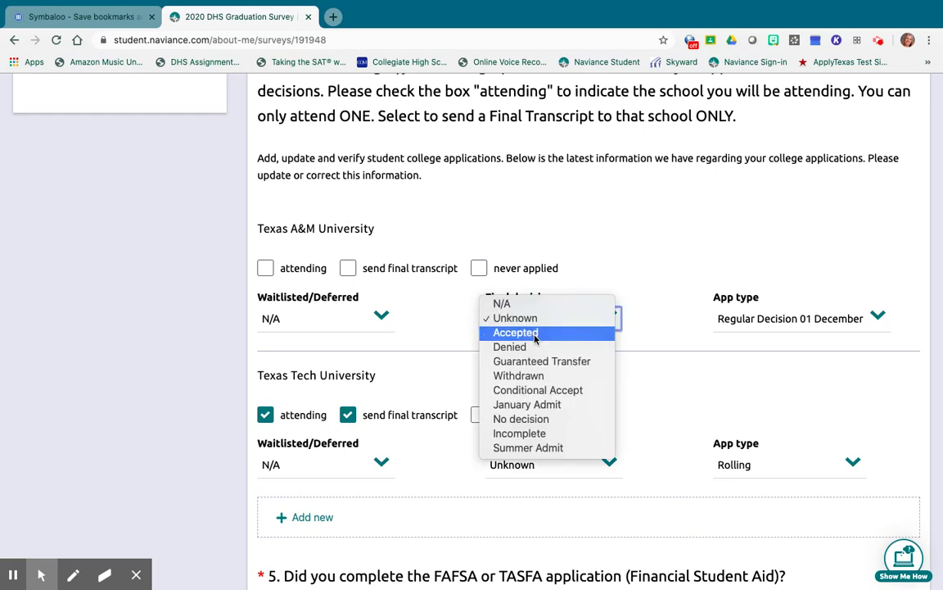
pyautogui.click(535, 332)
pyautogui.scroll(-1, 460, 260)
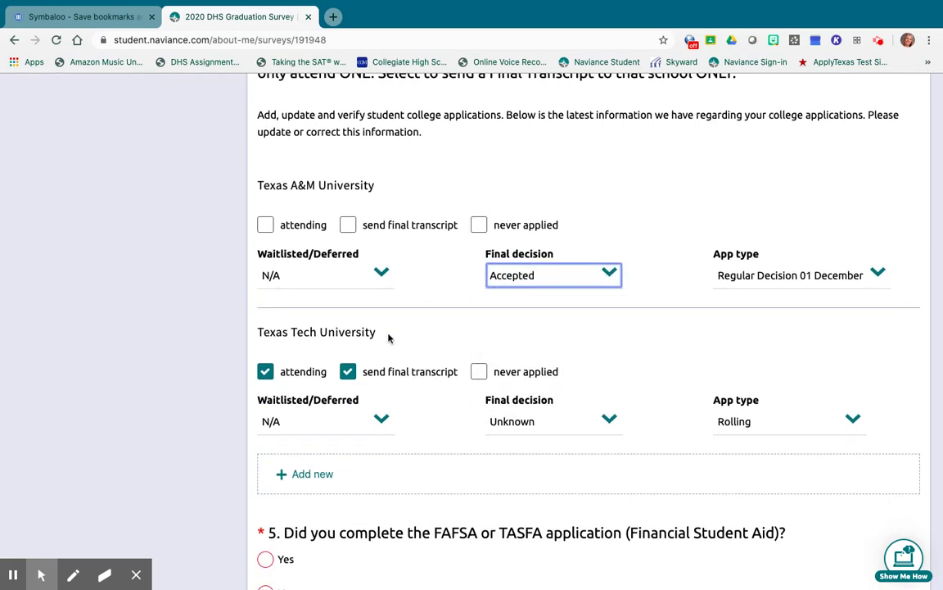
pyautogui.scroll(-1, 389, 338)
# Step: Toggle the attending box between Texas A&M and Texas Tech, leaving Texas Tech as attending
pyautogui.click(266, 333)
pyautogui.click(267, 333)
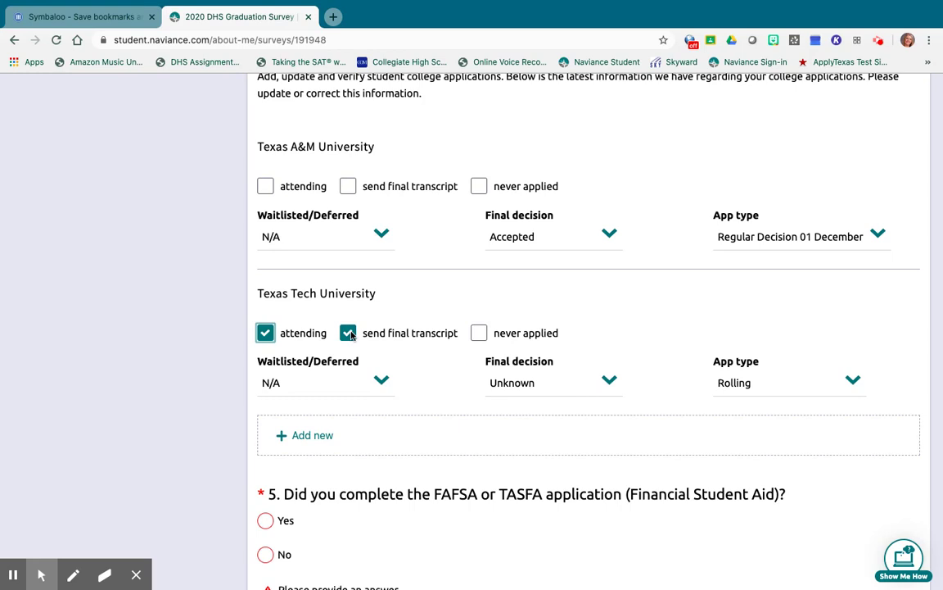
pyautogui.click(266, 186)
pyautogui.click(267, 342)
pyautogui.scroll(-1, 267, 343)
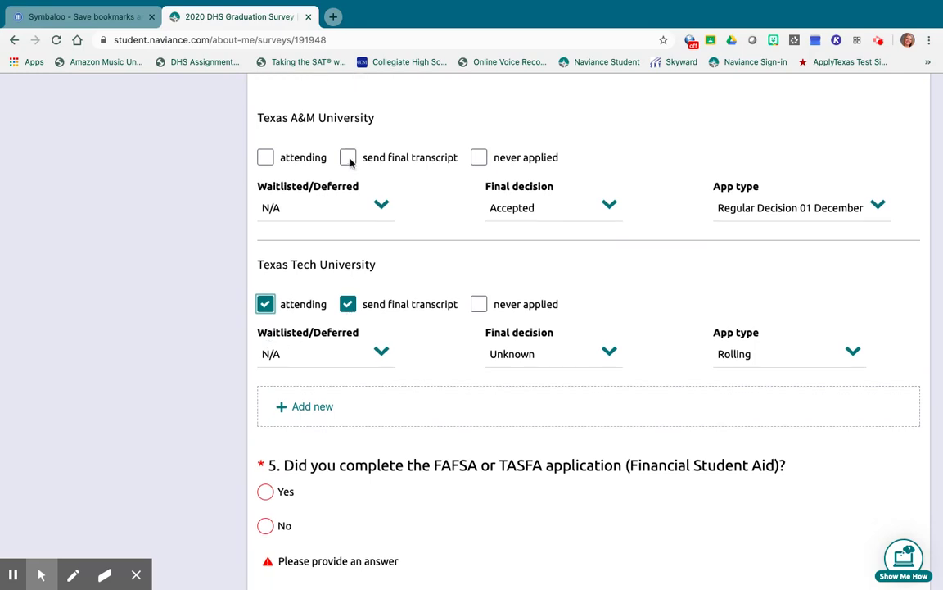
pyautogui.scroll(-1, 350, 160)
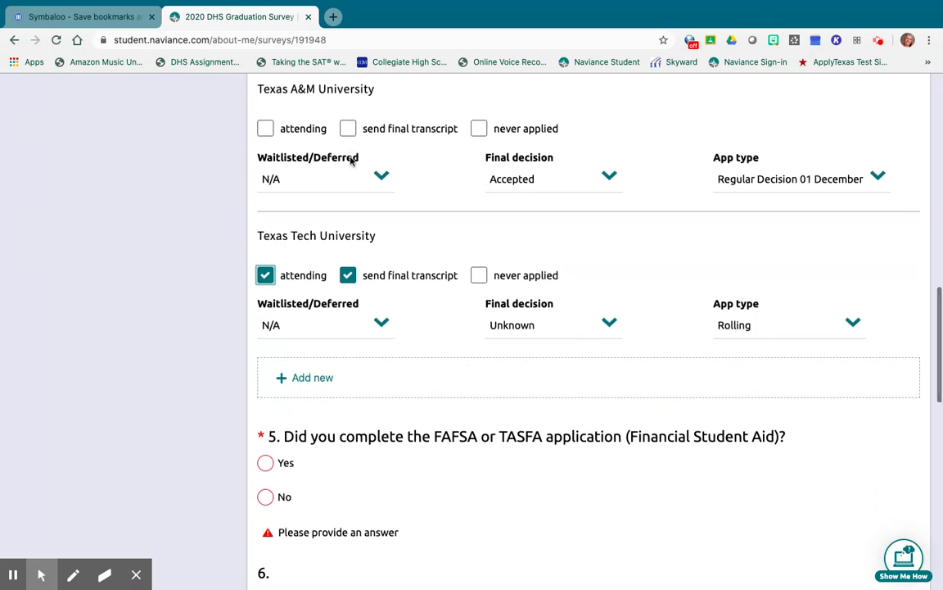
pyautogui.scroll(-1, 351, 161)
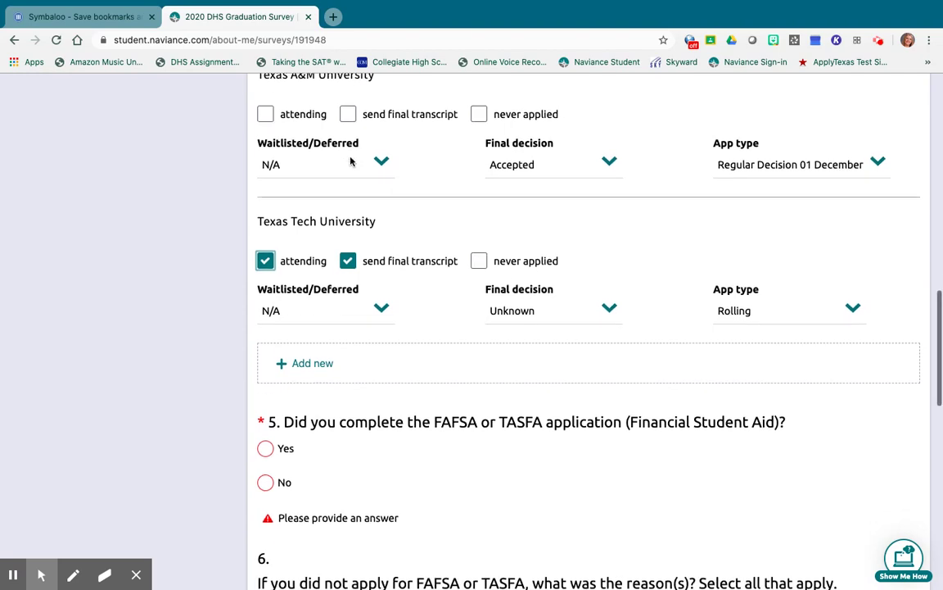
pyautogui.scroll(2, 350, 161)
pyautogui.scroll(1, 351, 160)
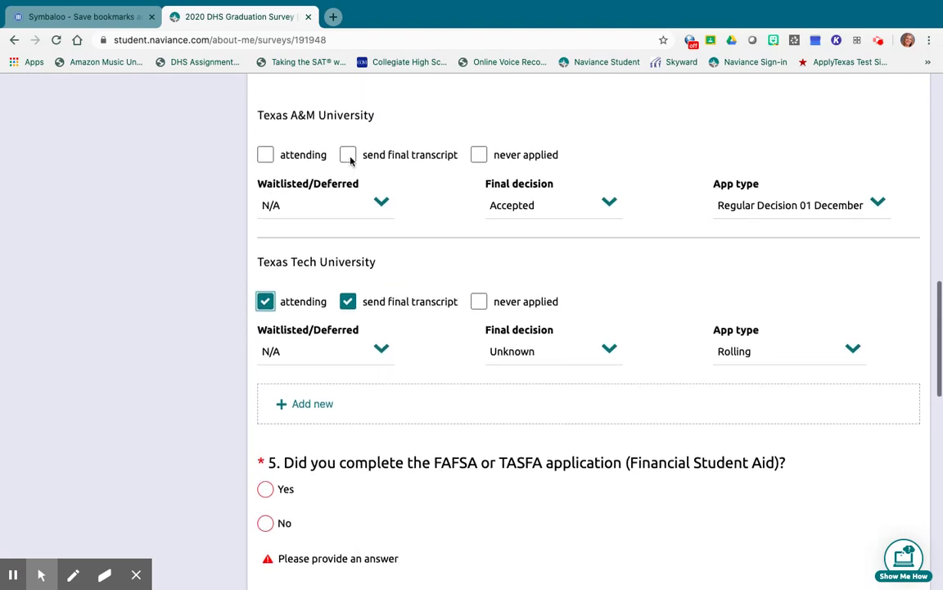
pyautogui.scroll(1, 351, 160)
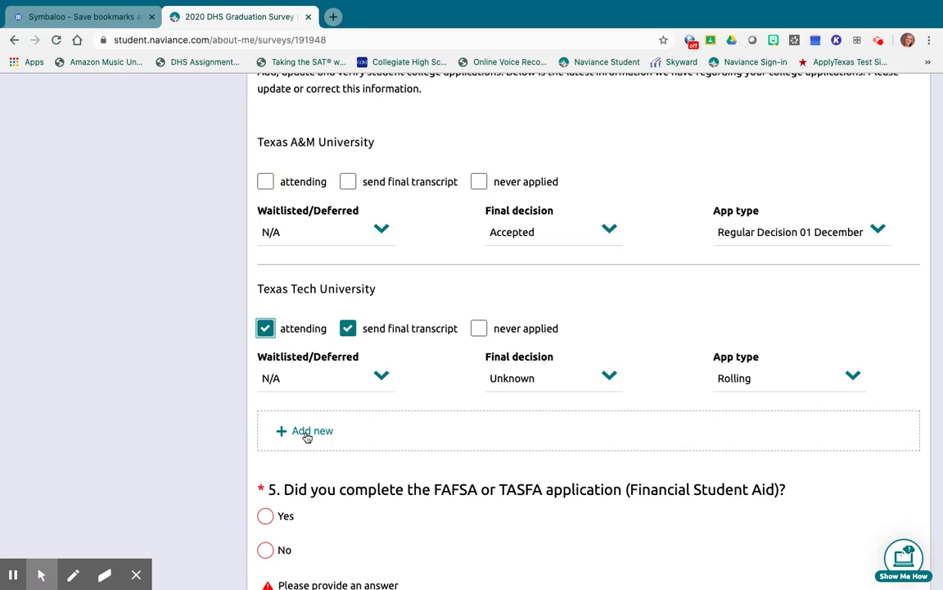
# Step: Add a new college application for College of the Mainland
pyautogui.click(307, 436)
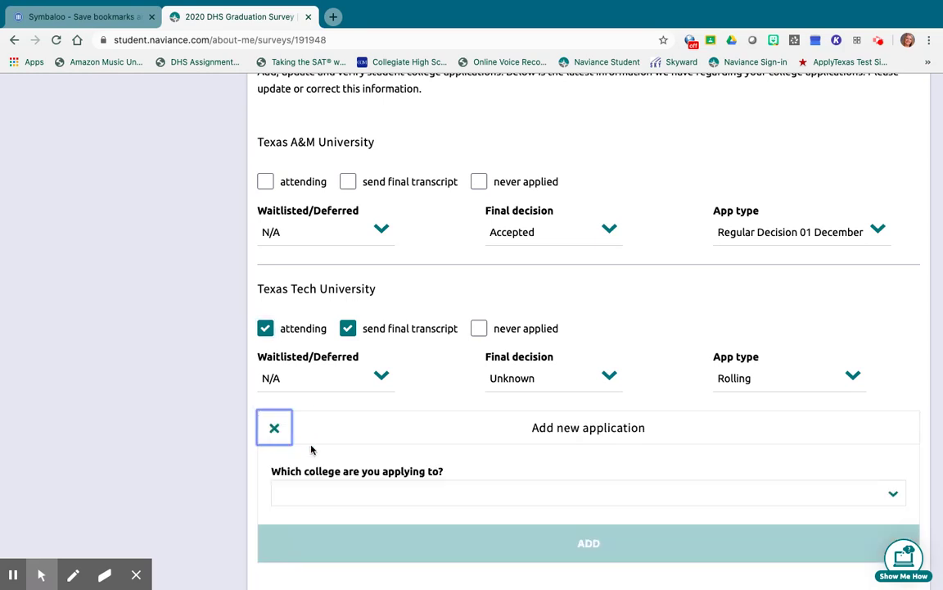
pyautogui.click(322, 491)
pyautogui.write('college of the')
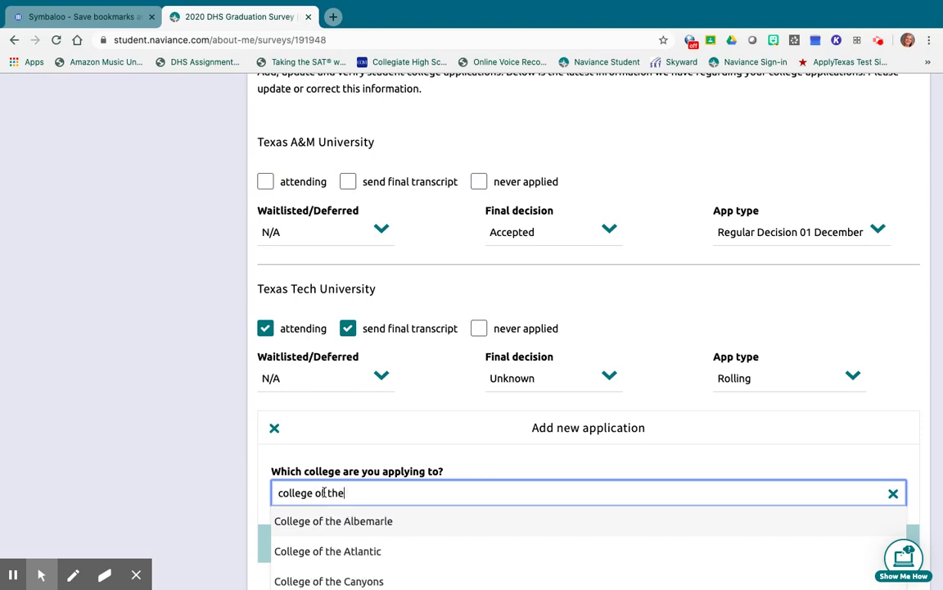
pyautogui.write(' ma')
pyautogui.click(326, 530)
pyautogui.click(426, 544)
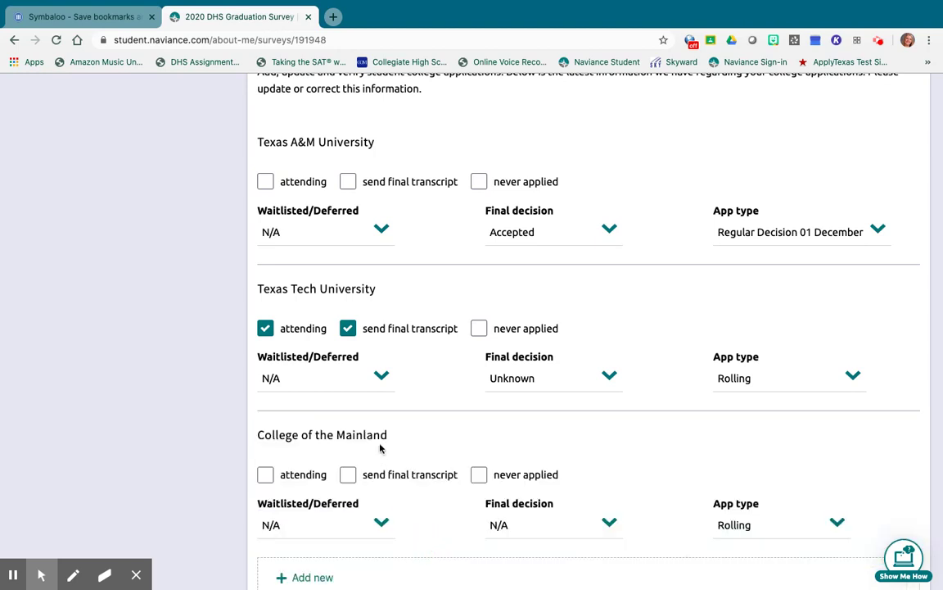
# Step: Set College of the Mainland's final decision to Accepted and tick send final transcript
pyautogui.scroll(-1, 379, 446)
pyautogui.click(518, 473)
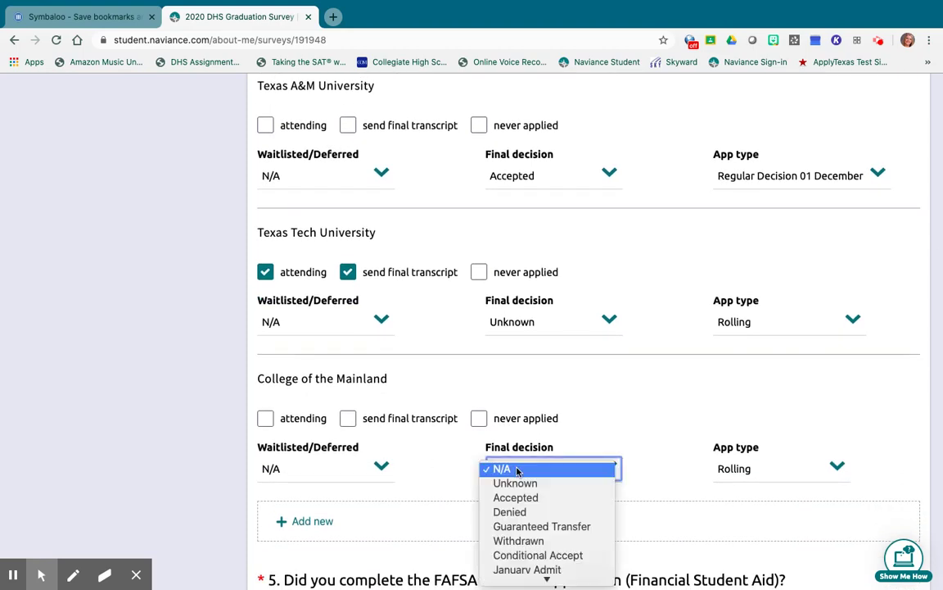
pyautogui.click(525, 497)
pyautogui.click(348, 419)
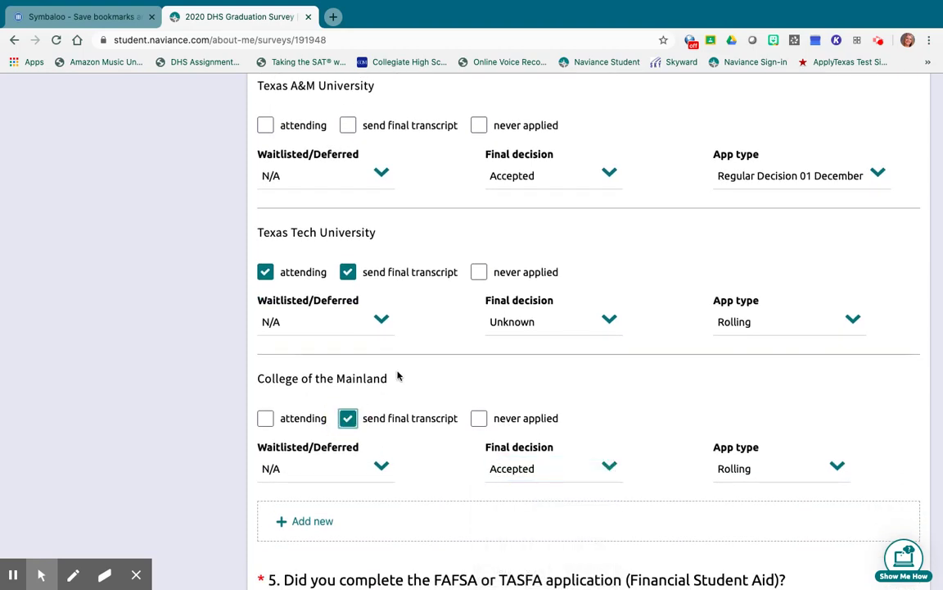
pyautogui.scroll(-4, 402, 371)
pyautogui.scroll(-2, 402, 371)
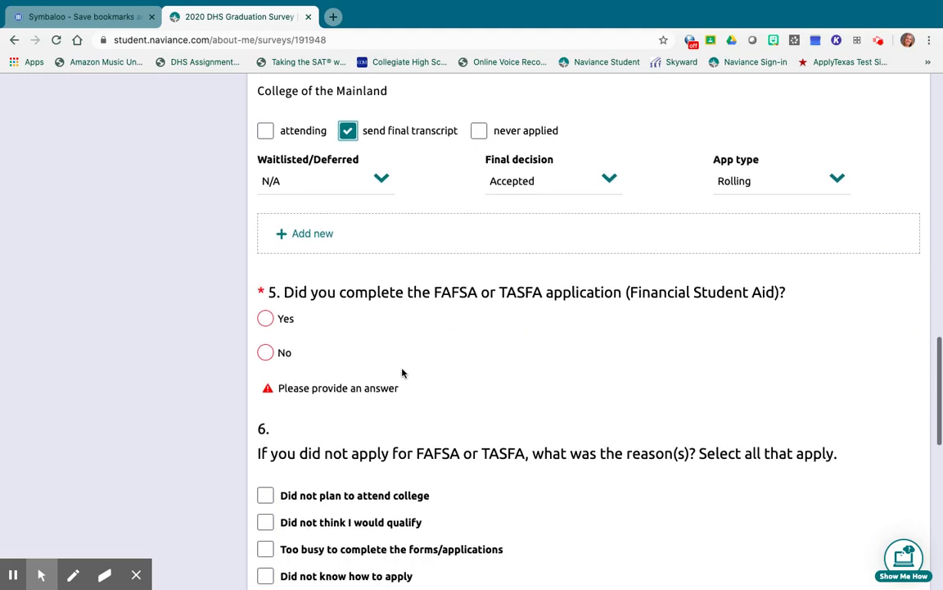
pyautogui.scroll(-1, 461, 307)
pyautogui.scroll(-2, 461, 307)
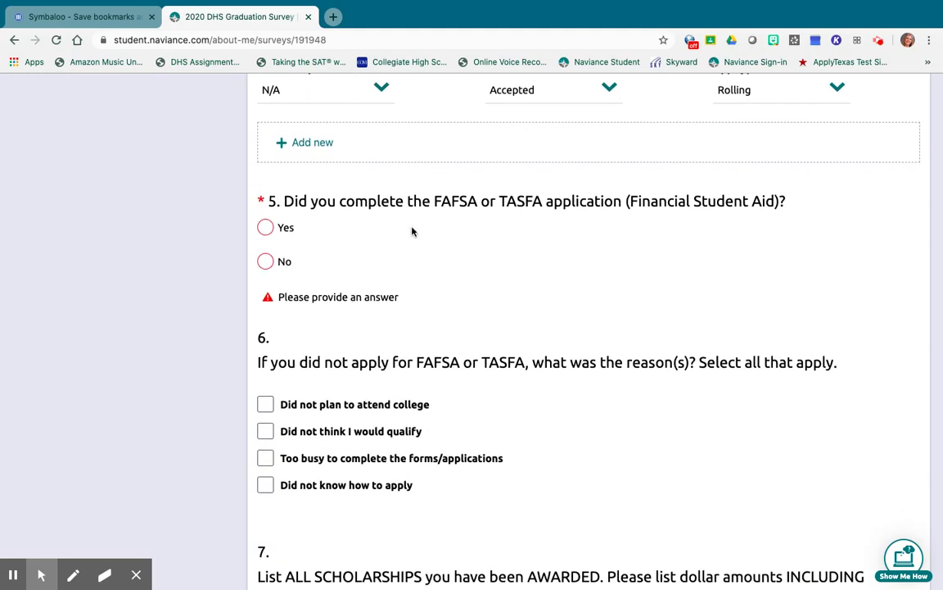
pyautogui.scroll(-3, 412, 232)
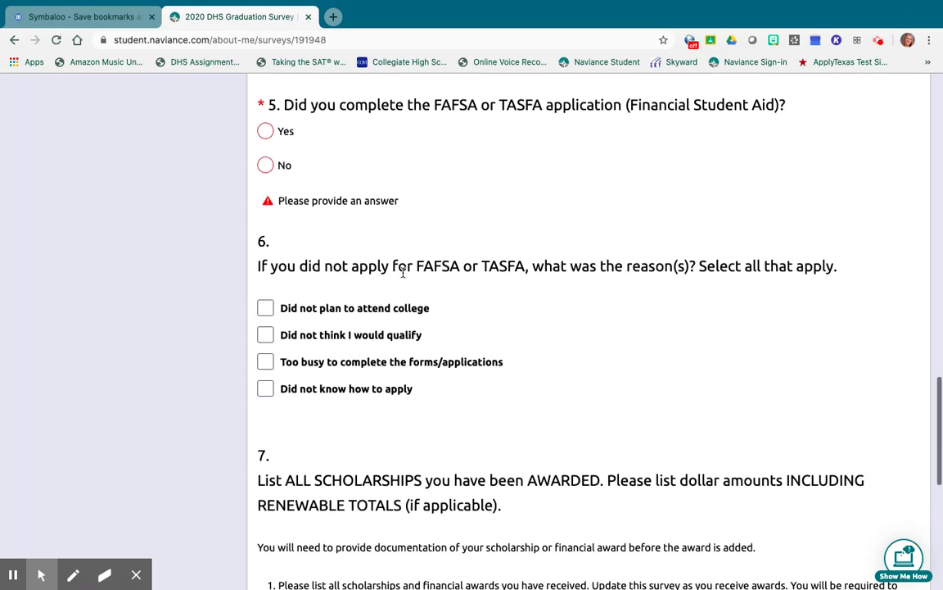
pyautogui.scroll(-1, 406, 291)
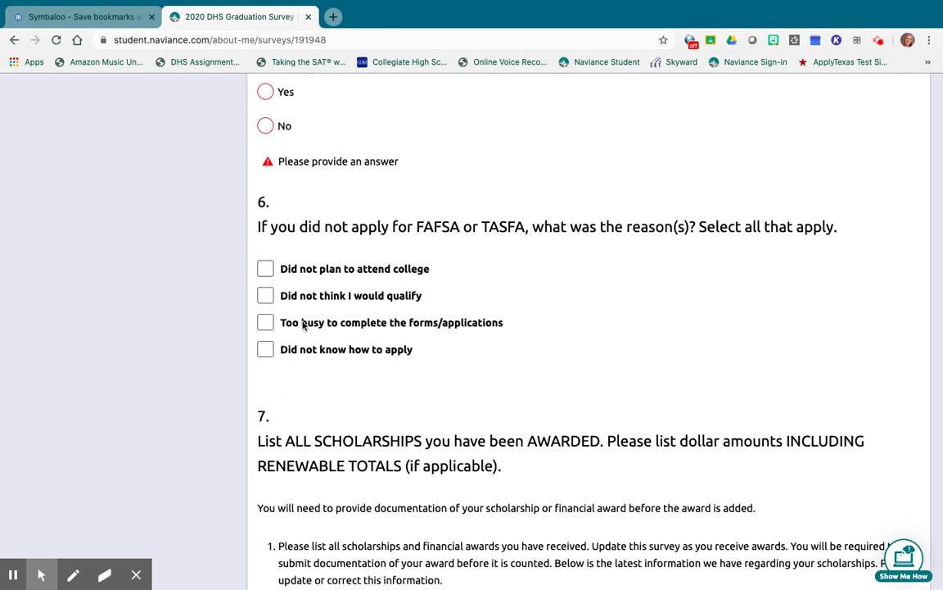
pyautogui.scroll(-1, 418, 246)
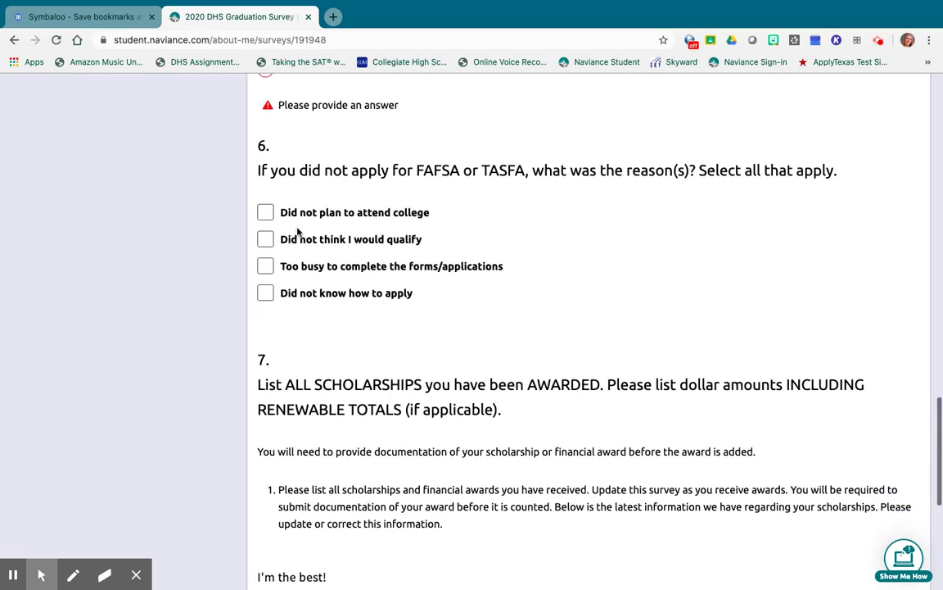
pyautogui.scroll(-2, 373, 286)
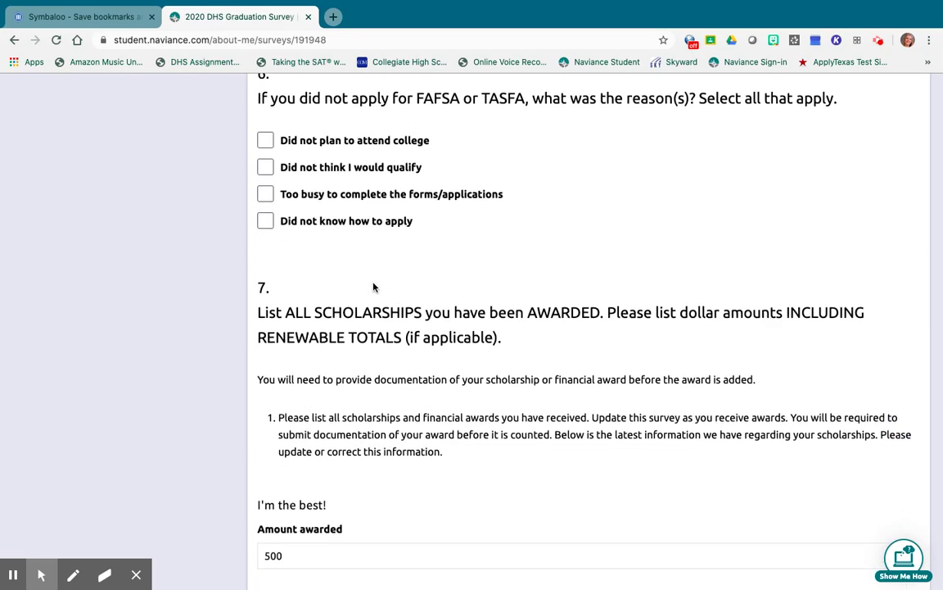
pyautogui.scroll(-1, 373, 287)
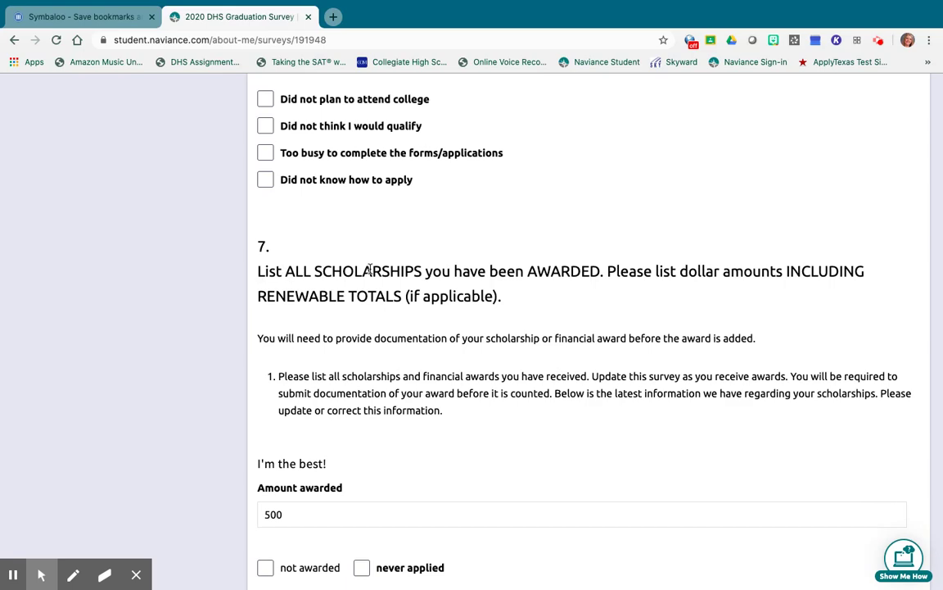
pyautogui.scroll(-4, 370, 272)
pyautogui.scroll(2, 370, 273)
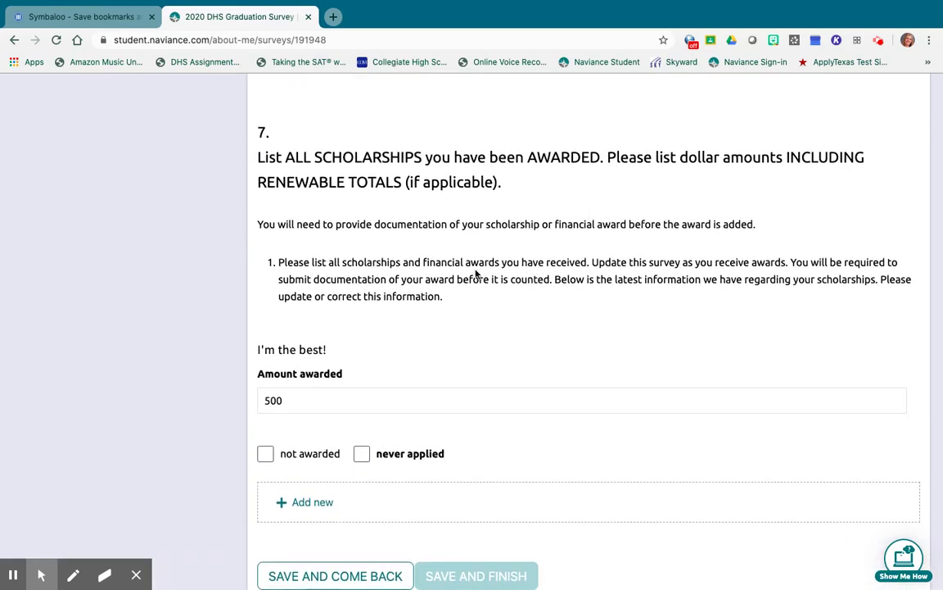
pyautogui.scroll(-1, 475, 274)
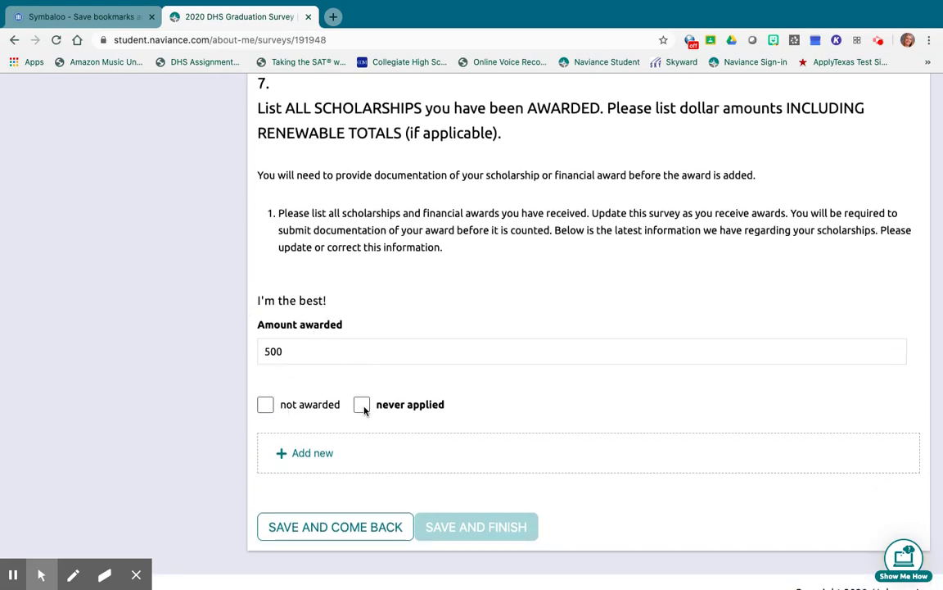
pyautogui.click(285, 353)
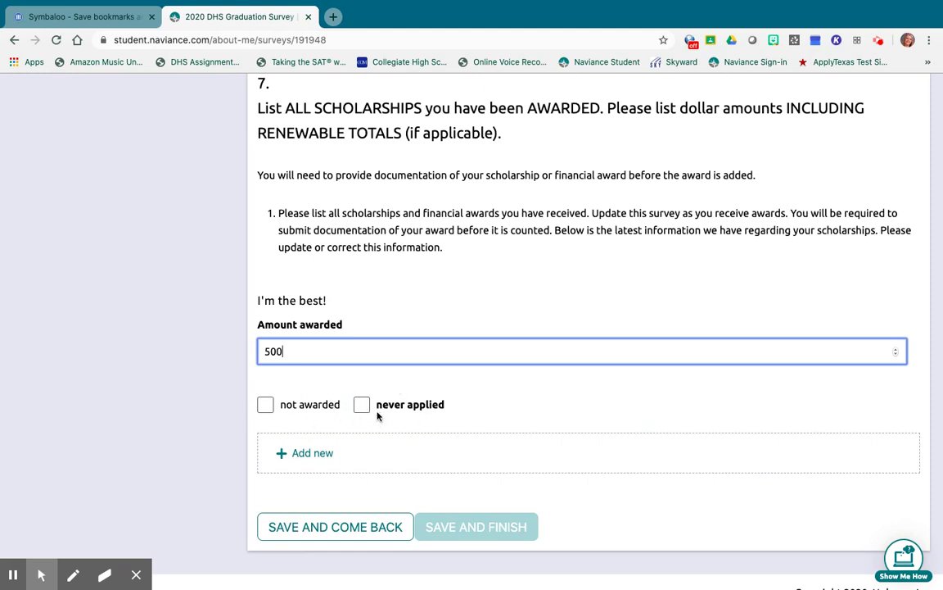
pyautogui.scroll(-1, 385, 406)
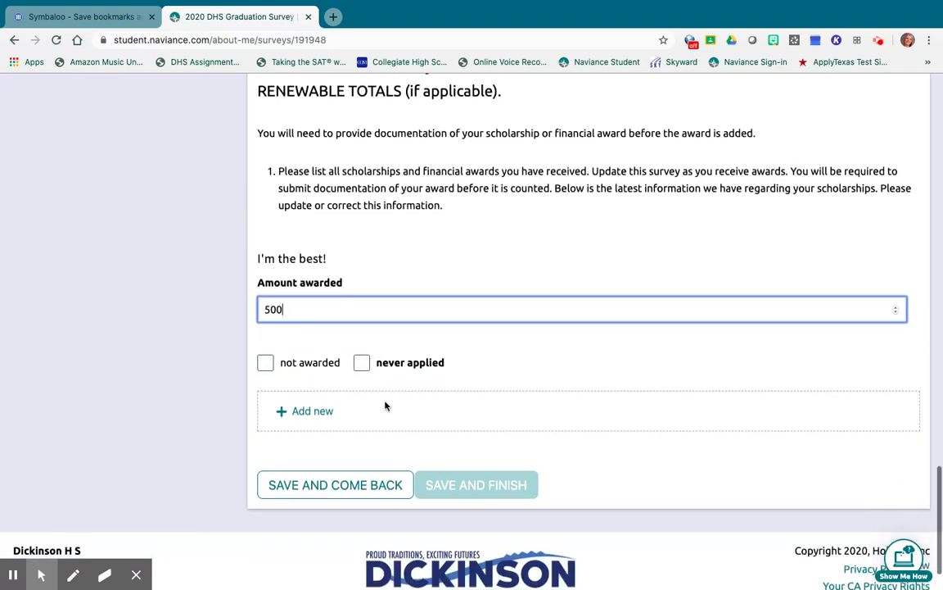
pyautogui.scroll(1, 308, 233)
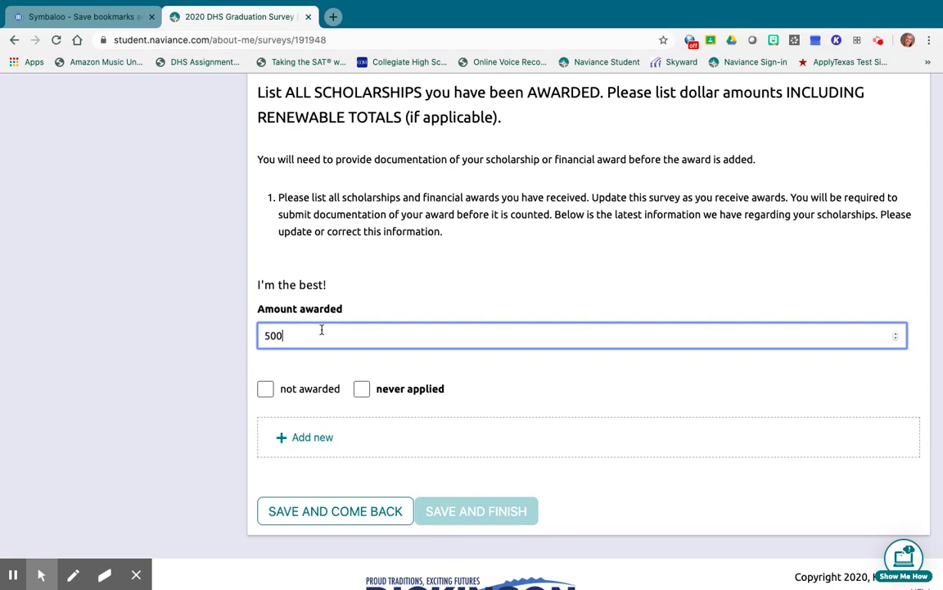
pyautogui.scroll(5, 321, 329)
# Step: Answer No to the FAFSA question, giving 'Did not plan to attend college' as the reason
pyautogui.click(265, 339)
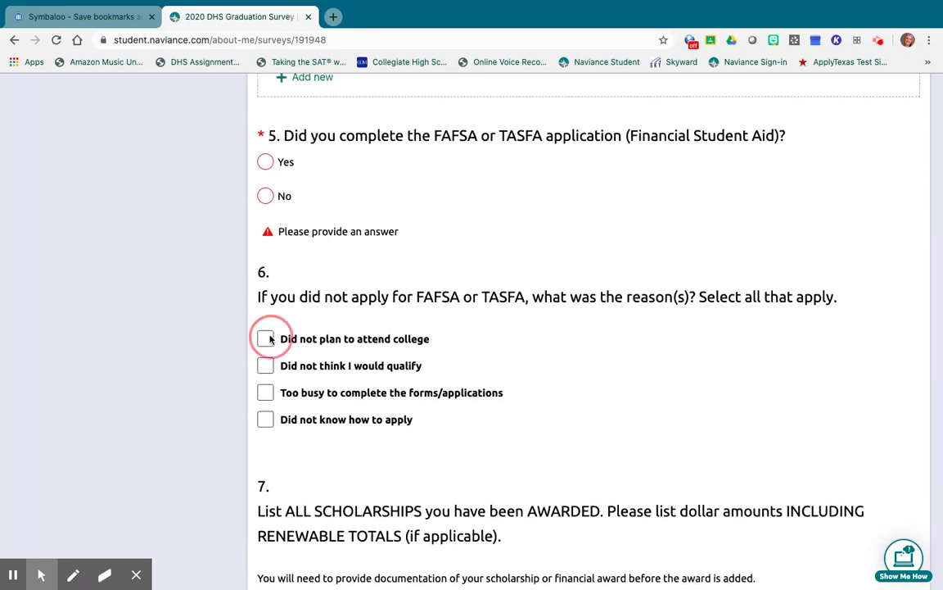
pyautogui.click(280, 201)
pyautogui.scroll(6, 270, 197)
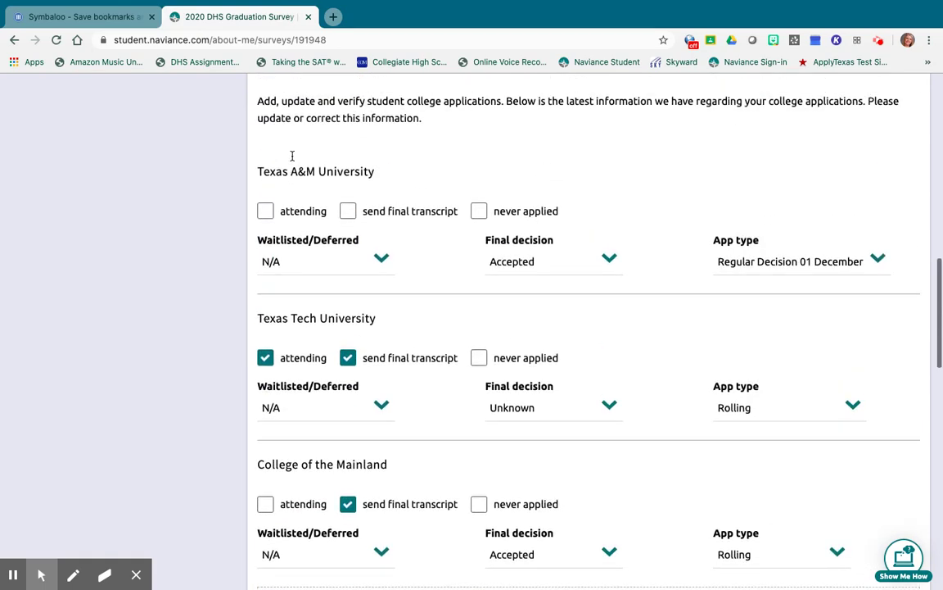
pyautogui.scroll(4, 292, 156)
# Step: Answer Yes to question 1 of the survey
pyautogui.click(296, 185)
pyautogui.scroll(3, 296, 178)
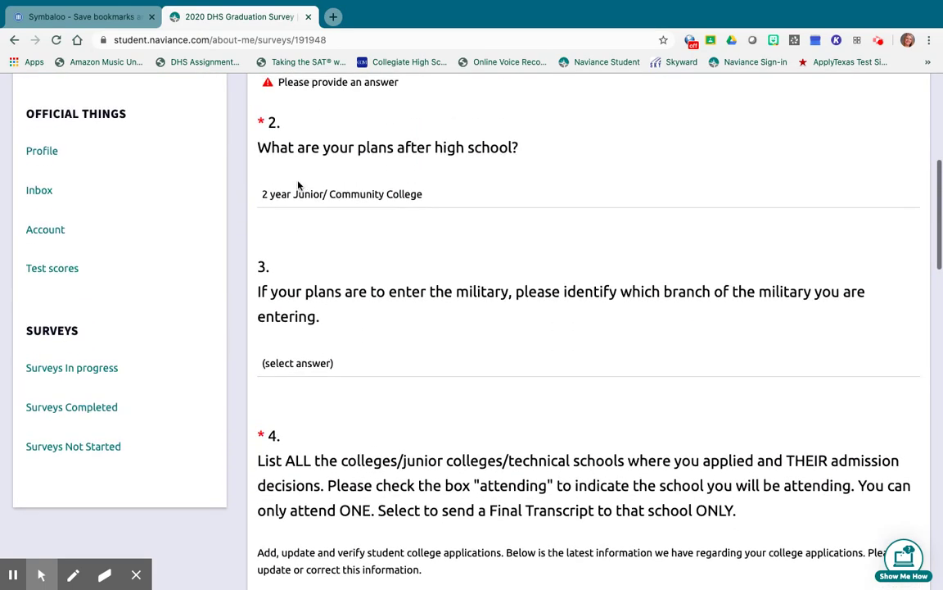
pyautogui.scroll(3, 268, 165)
pyautogui.click(266, 199)
pyautogui.scroll(-5, 267, 199)
pyautogui.scroll(-20, 267, 199)
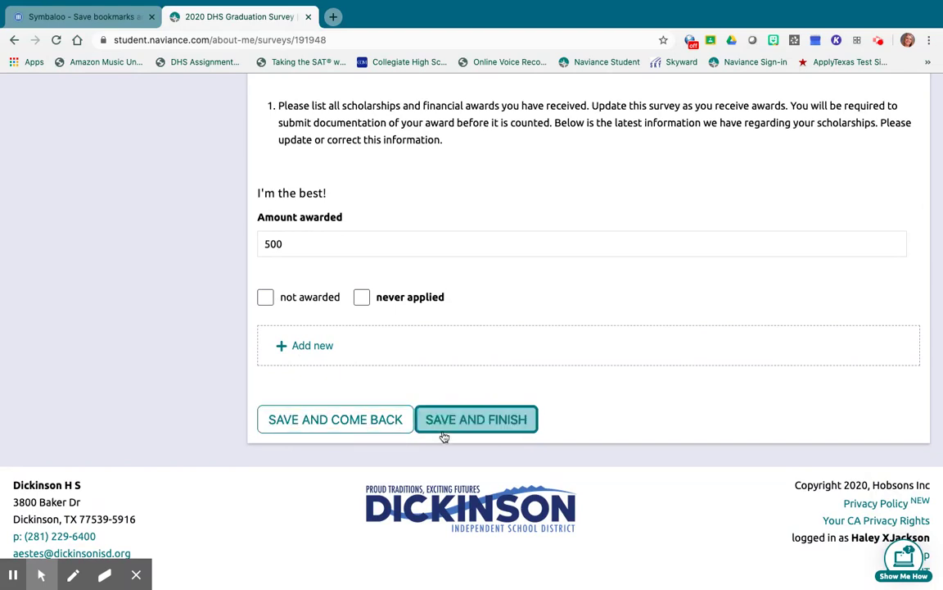
# Step: Browse the scholarship list in a new entry, cancel it, and start a fresh blank scholarship entry
pyautogui.click(312, 346)
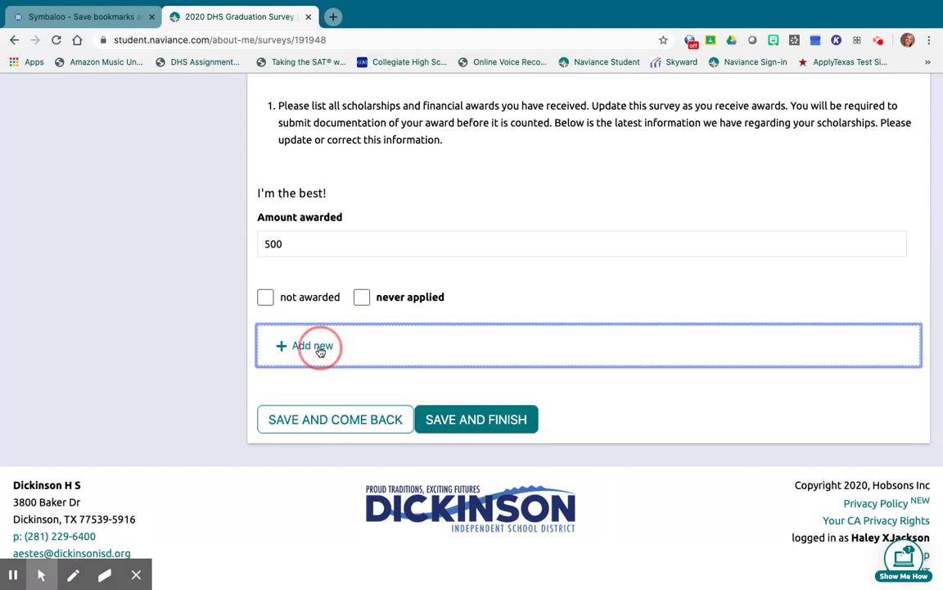
pyautogui.click(317, 423)
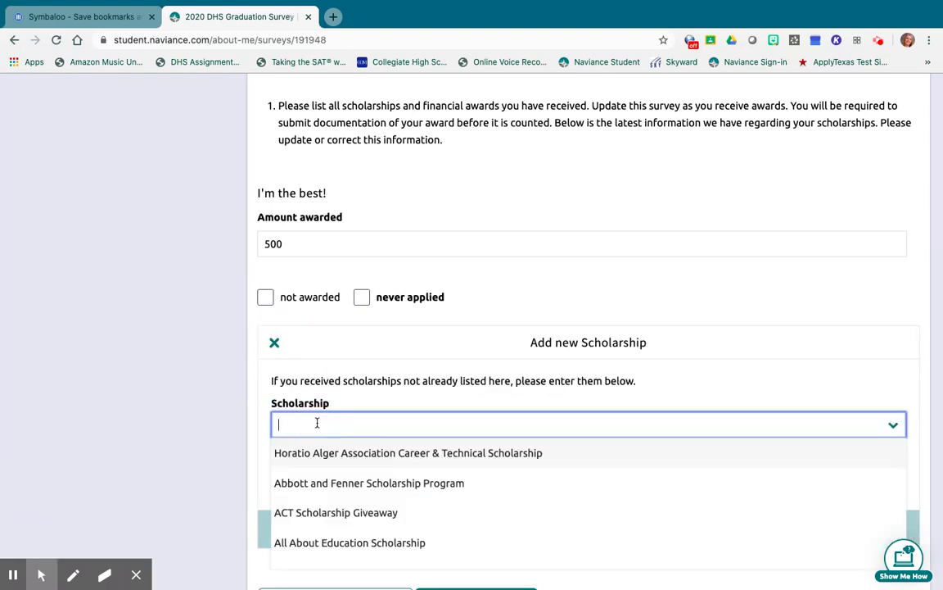
pyautogui.scroll(-2, 385, 430)
pyautogui.scroll(-5, 415, 438)
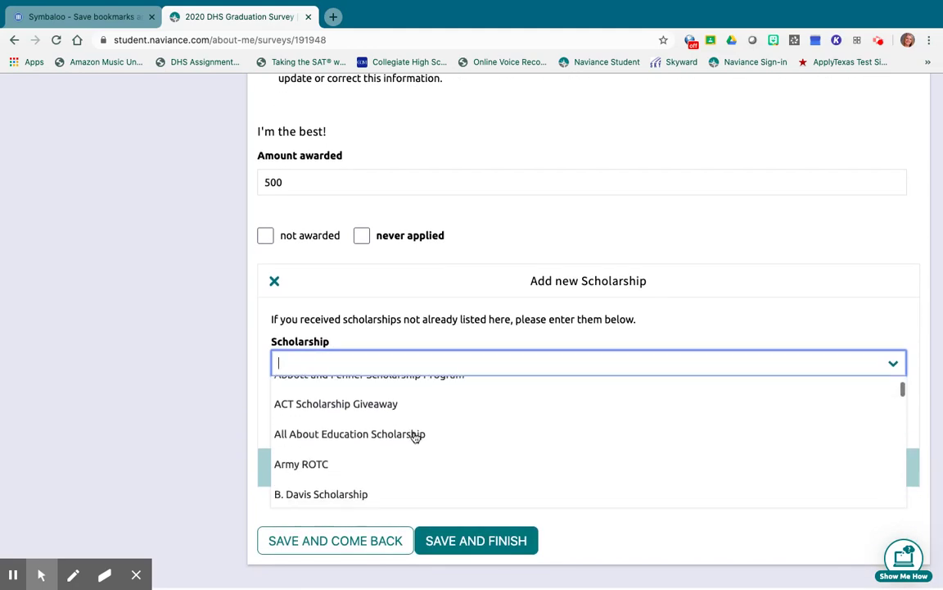
pyautogui.scroll(-15, 416, 438)
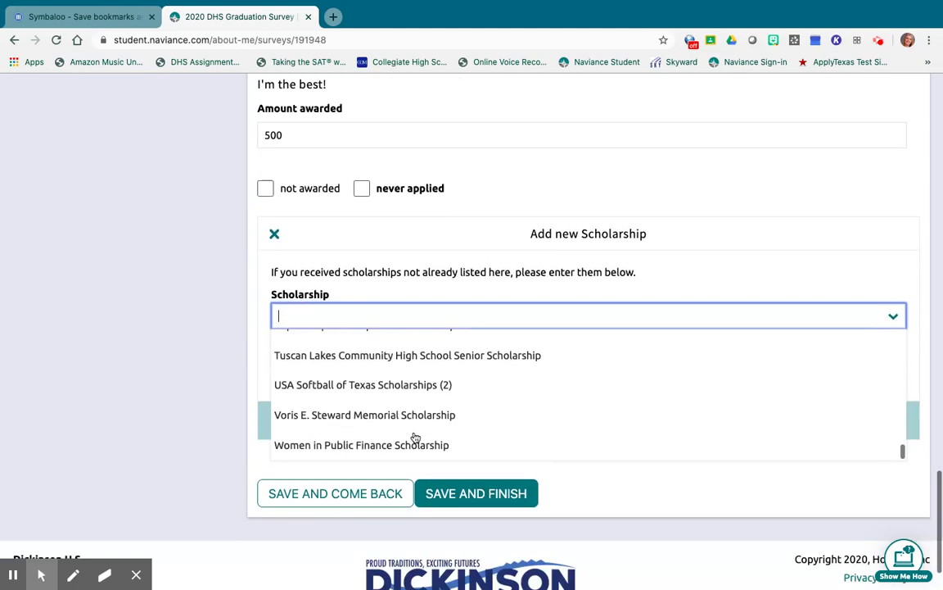
pyautogui.scroll(15, 392, 383)
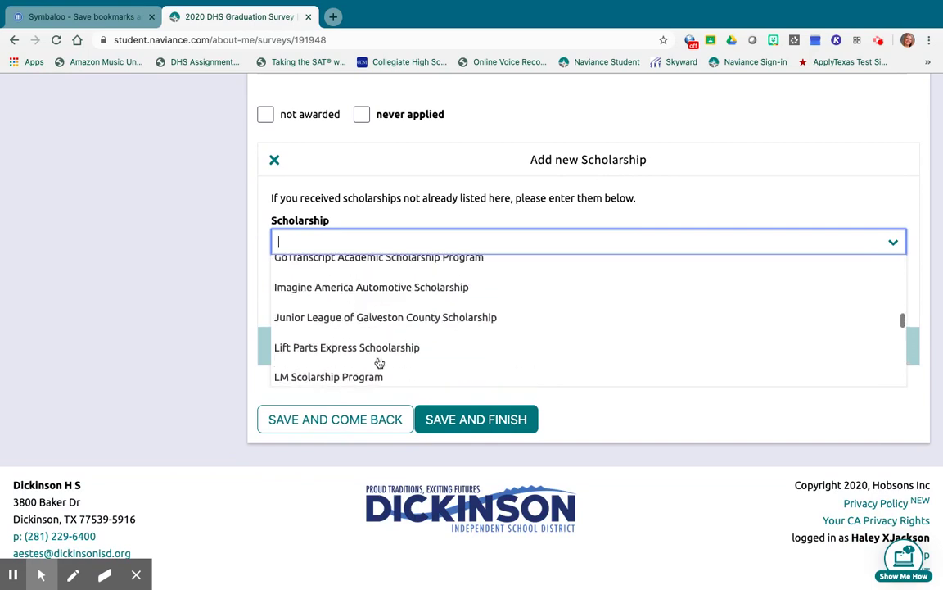
pyautogui.scroll(3, 380, 361)
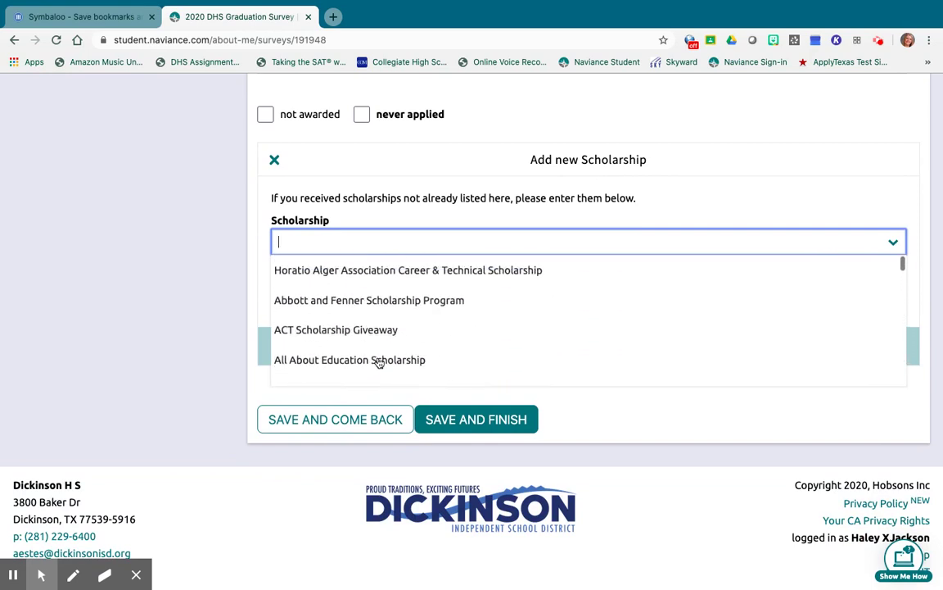
pyautogui.click(198, 265)
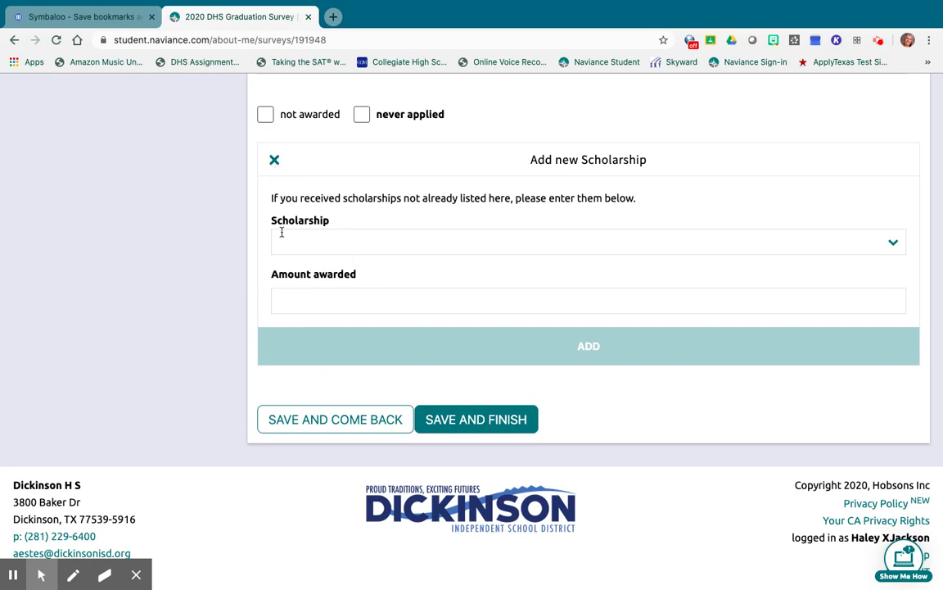
pyautogui.click(275, 161)
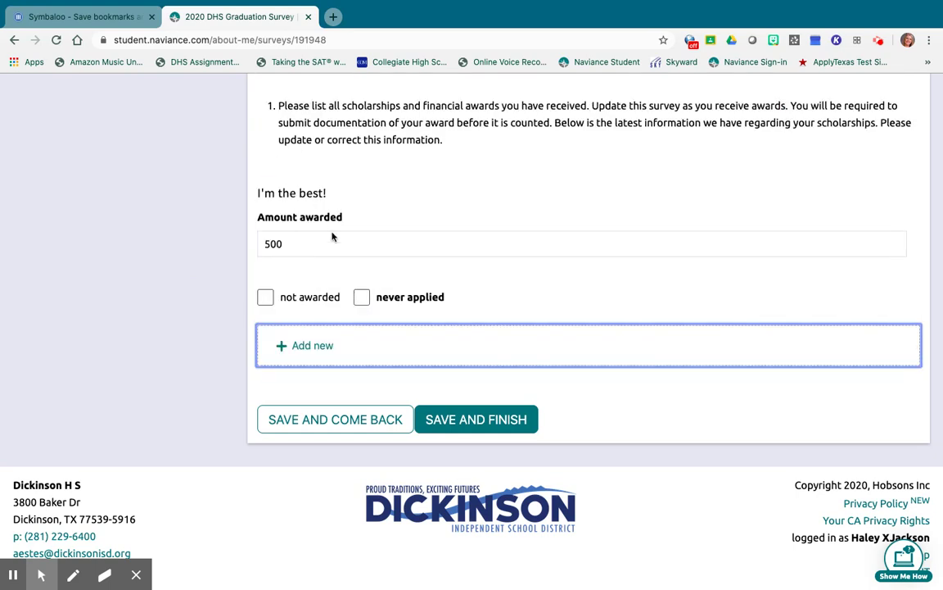
pyautogui.click(312, 347)
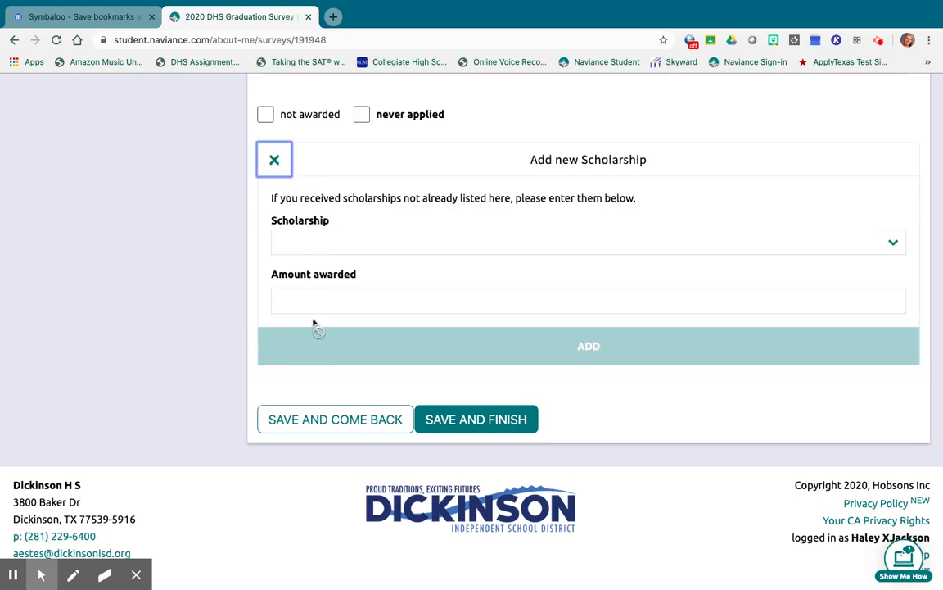
# Step: Enter 'Cornerstone Foundation' as the scholarship name
pyautogui.click(313, 244)
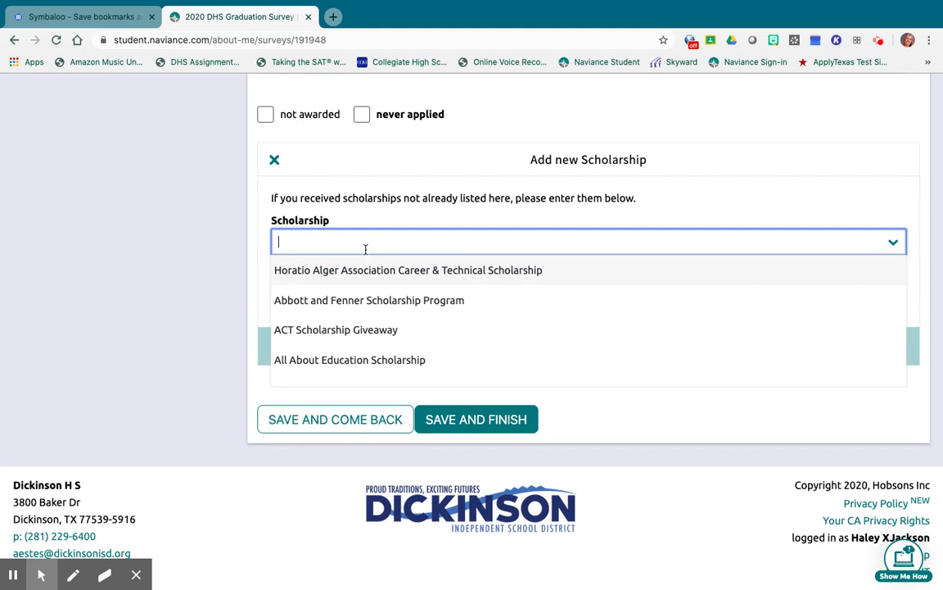
pyautogui.write('Corne')
pyautogui.press('BackSpace')
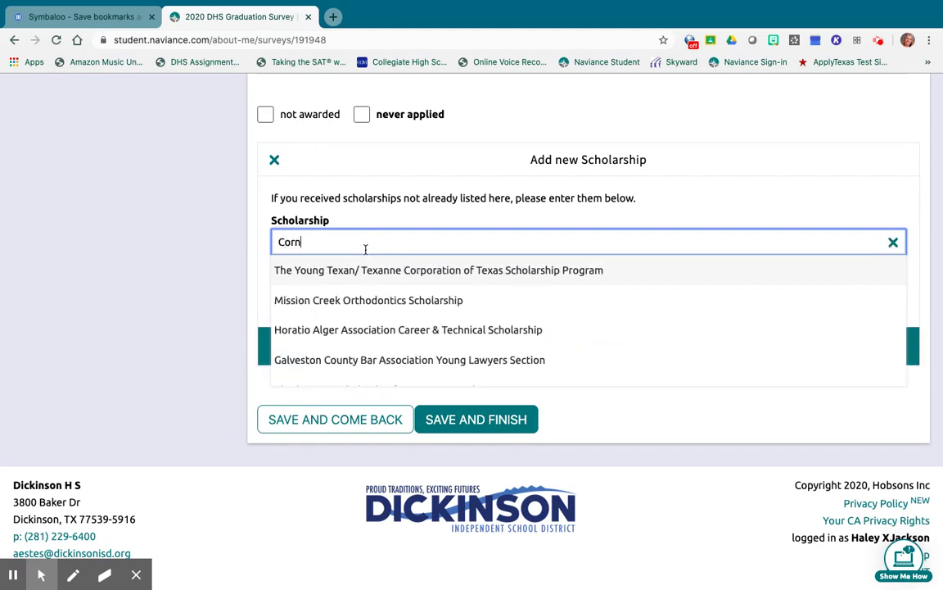
pyautogui.write('ere')
pyautogui.press('BackSpace')
pyautogui.press('BackSpace')
pyautogui.write('s')
pyautogui.press('BackSpace')
pyautogui.press('BackSpace')
pyautogui.write('stone')
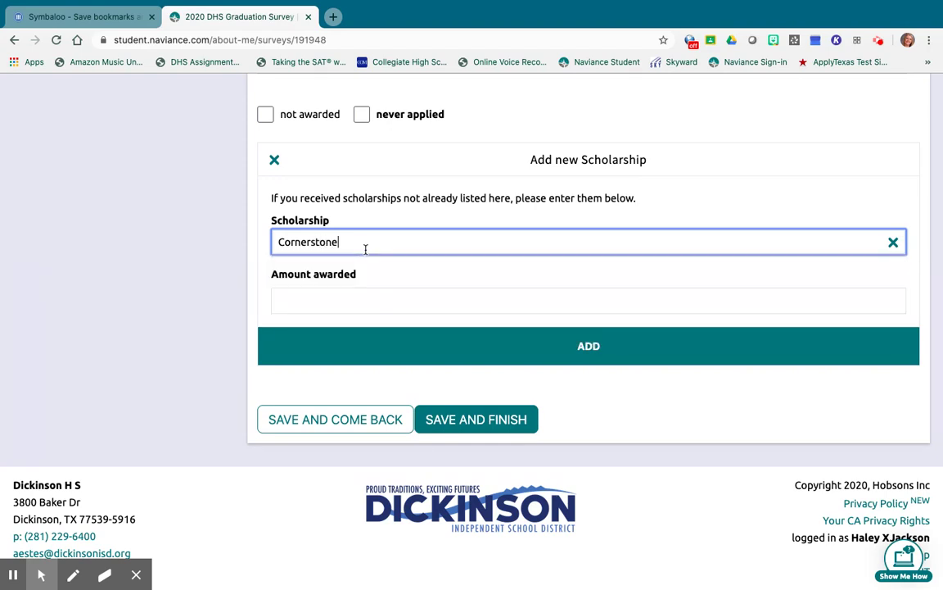
pyautogui.write(' Fpundatio')
pyautogui.press('BackSpace')
pyautogui.press('BackSpace')
pyautogui.press('BackSpace')
pyautogui.press('BackSpace')
pyautogui.press('BackSpace')
pyautogui.press('BackSpace')
pyautogui.press('BackSpace')
pyautogui.press('BackSpace')
pyautogui.write('p')
pyautogui.press('BackSpace')
pyautogui.write('oundation')
# Step: Set the amount awarded to 1000 and add the scholarship
pyautogui.click(368, 295)
pyautogui.write('1000')
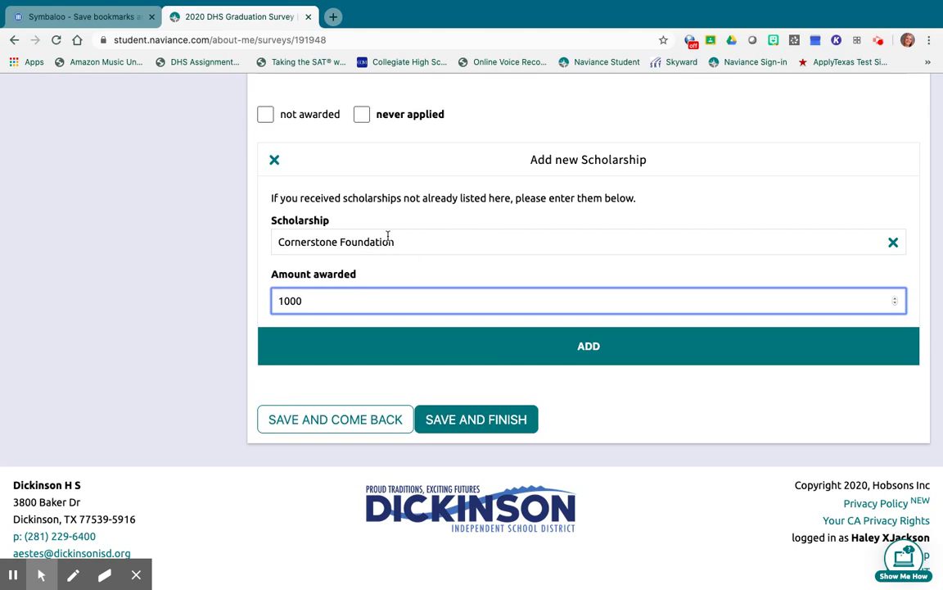
pyautogui.click(577, 349)
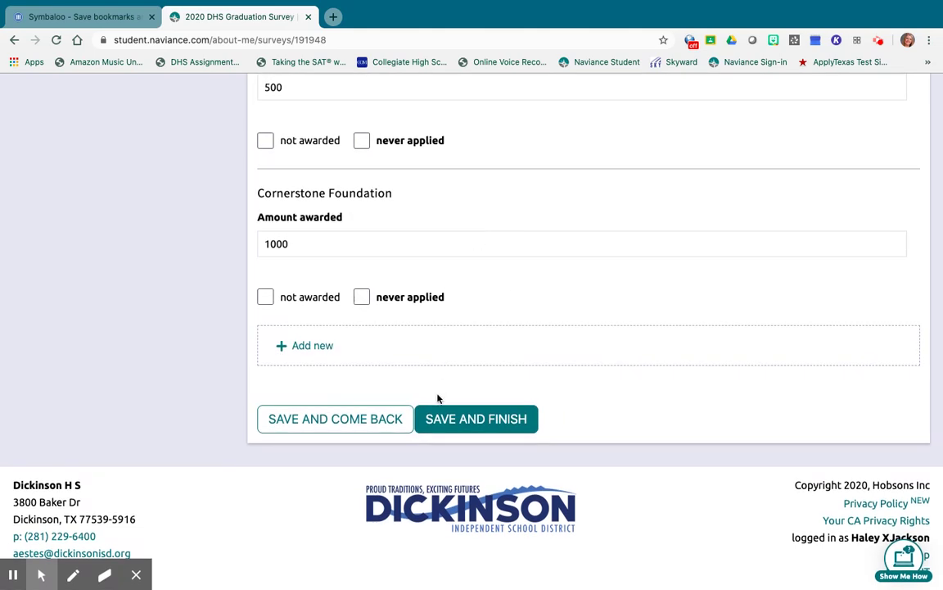
# Step: Save the survey with SAVE AND COME BACK to finish it later
pyautogui.click(347, 419)
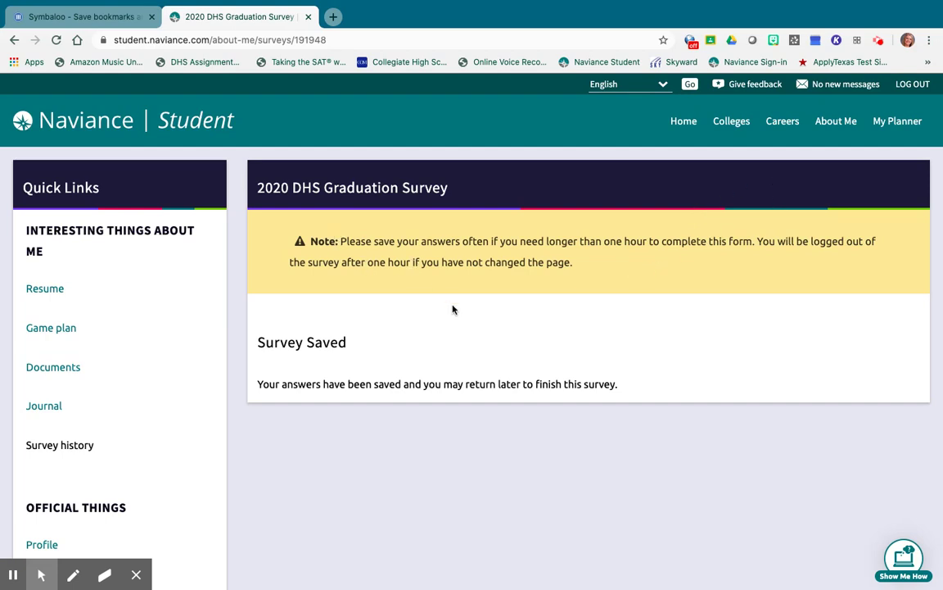
# Step: Open the About Me menu in the top navigation bar
pyautogui.click(825, 125)
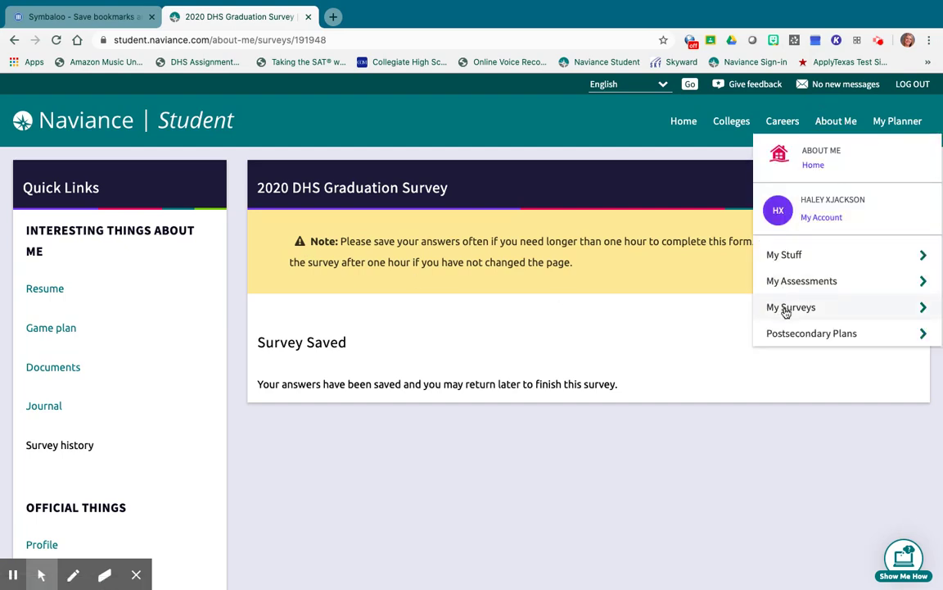